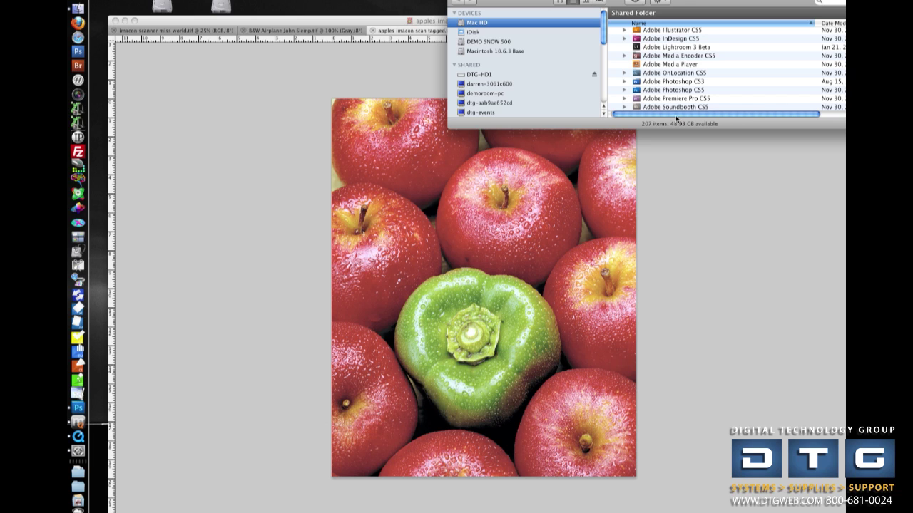
- Switch to Photoshop and send the apples image to the Mirage Print automation
left_click(677, 166)
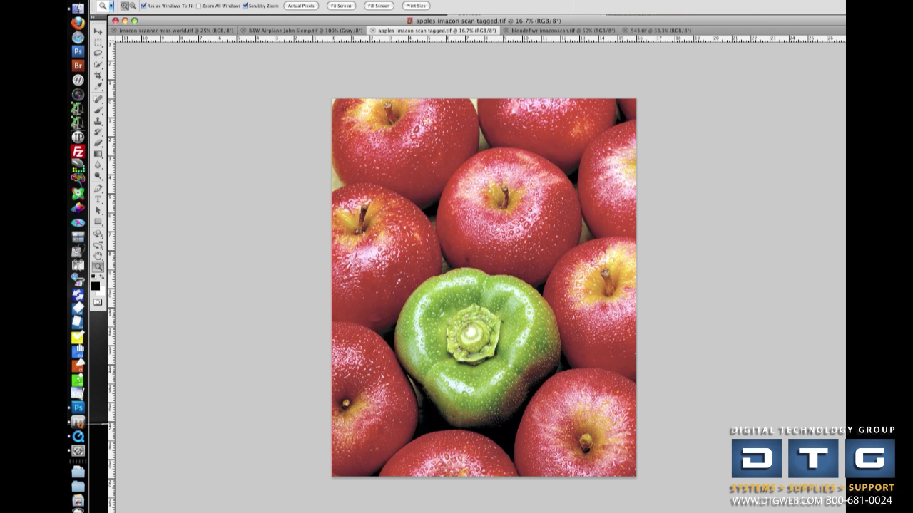
left_click(146, 1)
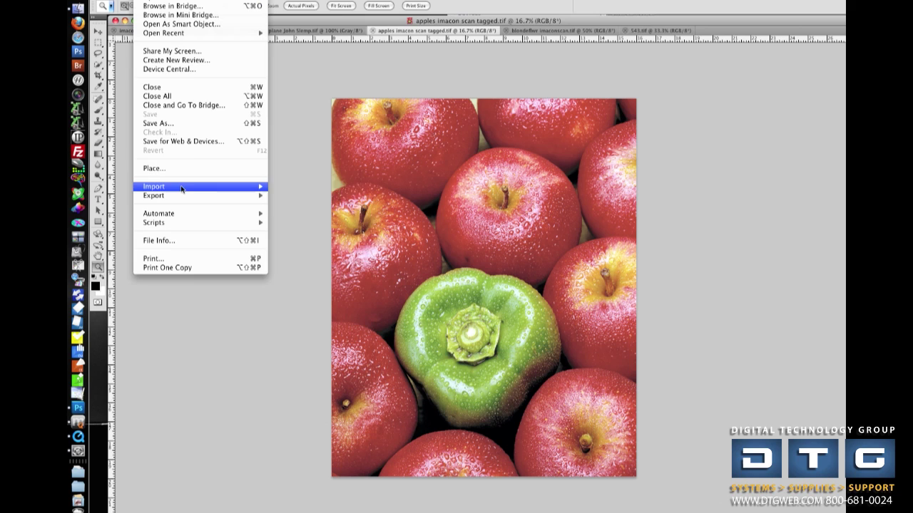
mouse_move(180, 213)
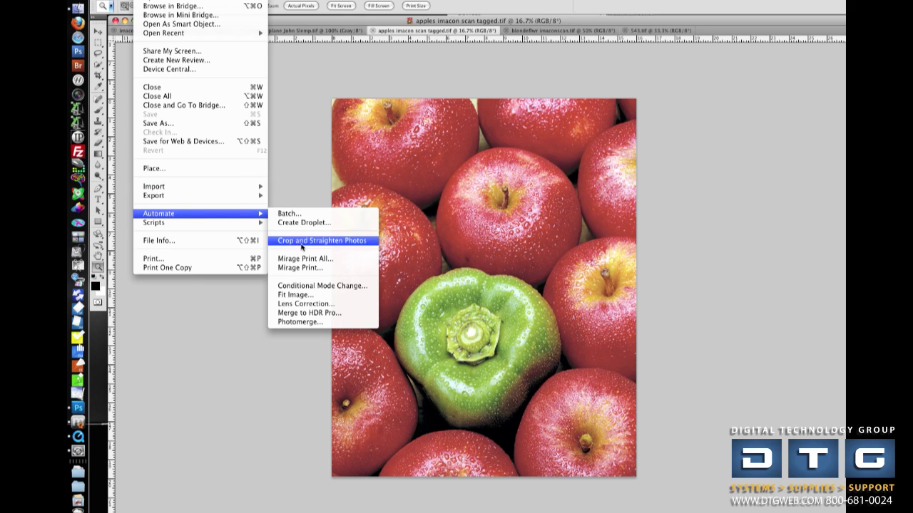
left_click(312, 268)
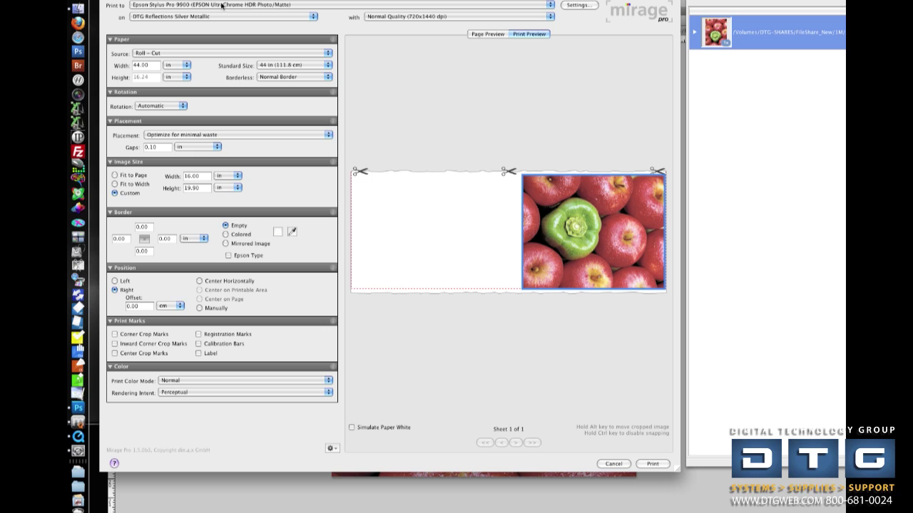
- Examine the available printers and the media list of the Epson Stylus Pro 9900
left_click(152, 7)
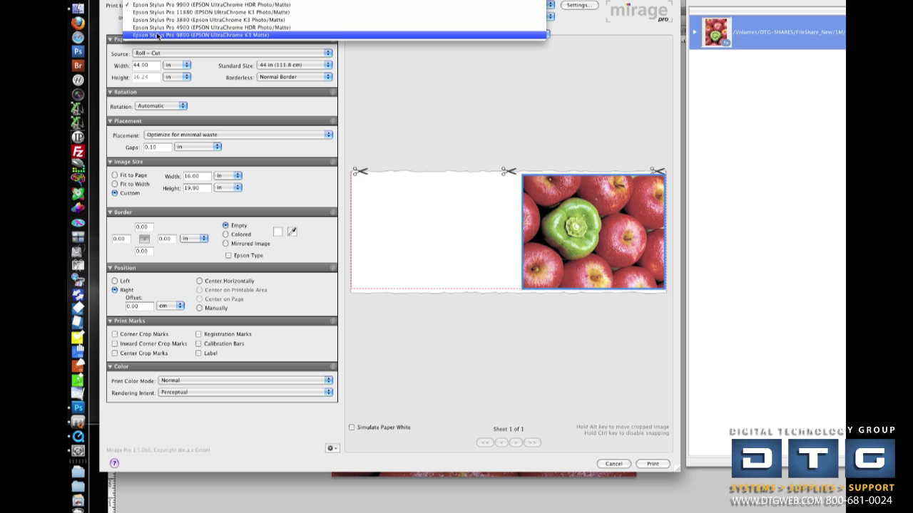
left_click(117, 17)
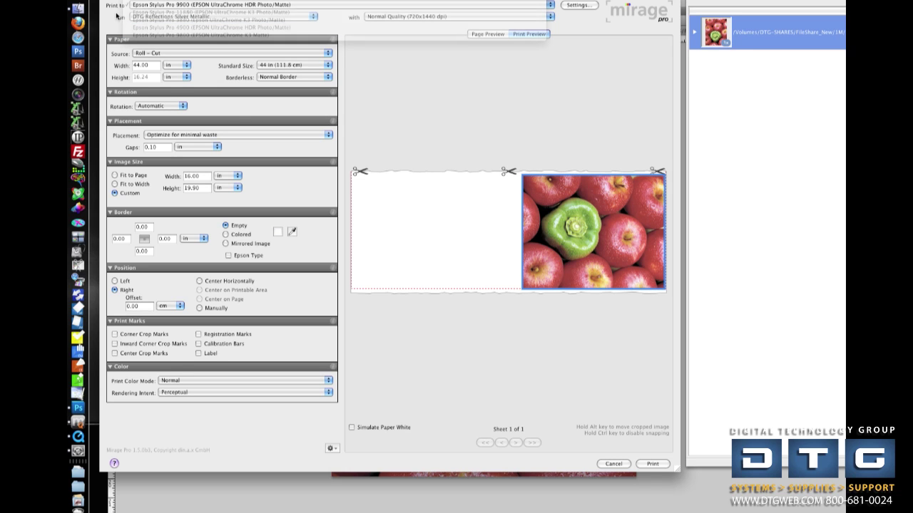
left_click(162, 18)
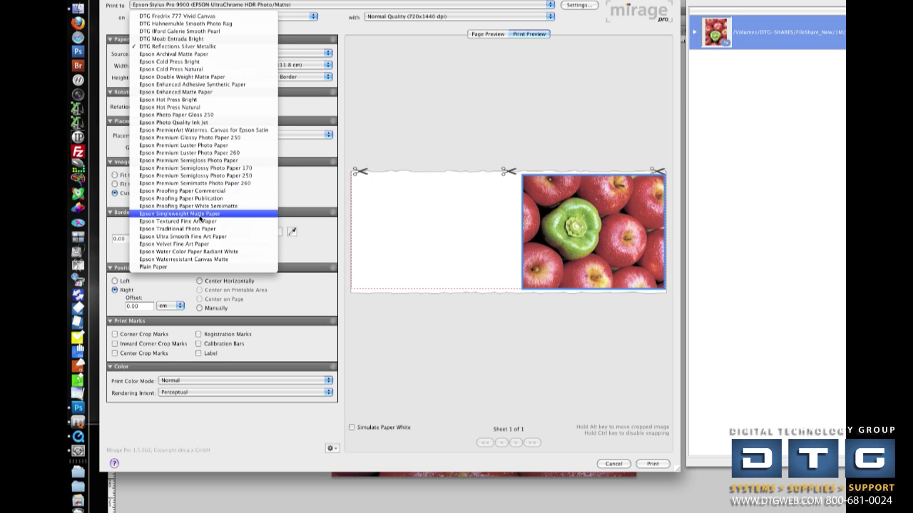
left_click(470, 99)
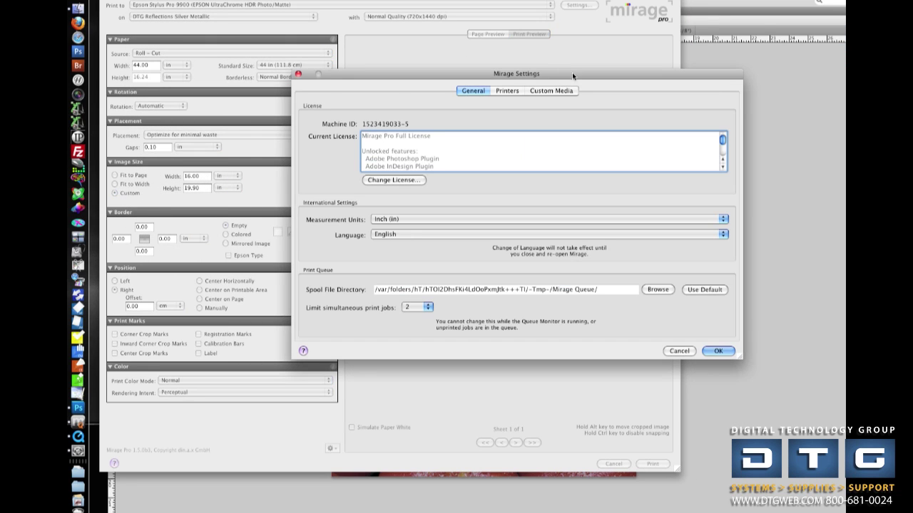
- For the Epson Stylus Pro 9900, disable the media Plain Paper, Velvet Fine Art, Ultra Smooth Fine Art, Traditional Photo, Singleweight Matte, Proofing White Semimatte and Proofing Publication
left_click(564, 92)
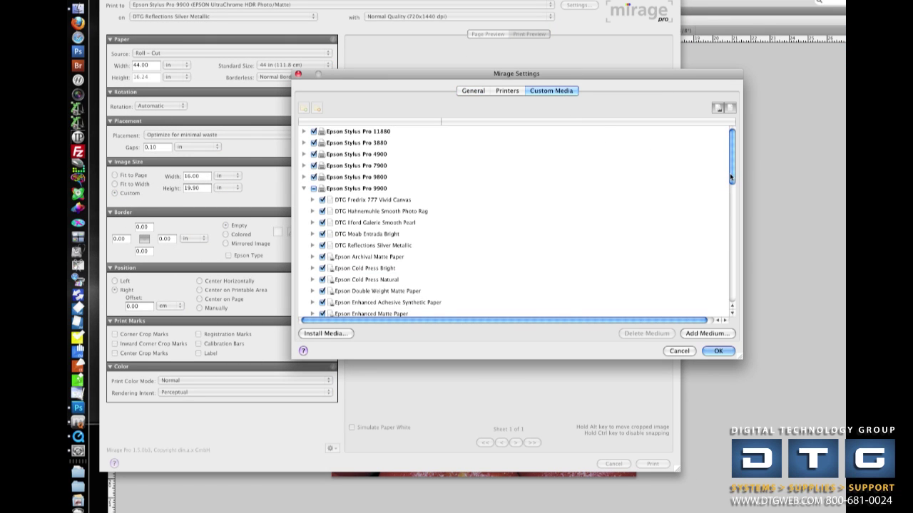
left_click_drag(731, 177, 731, 293)
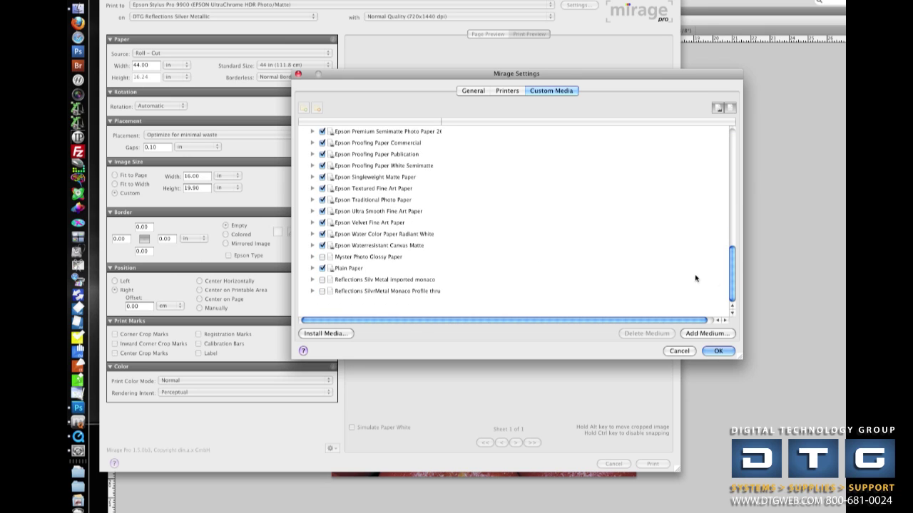
left_click(322, 268)
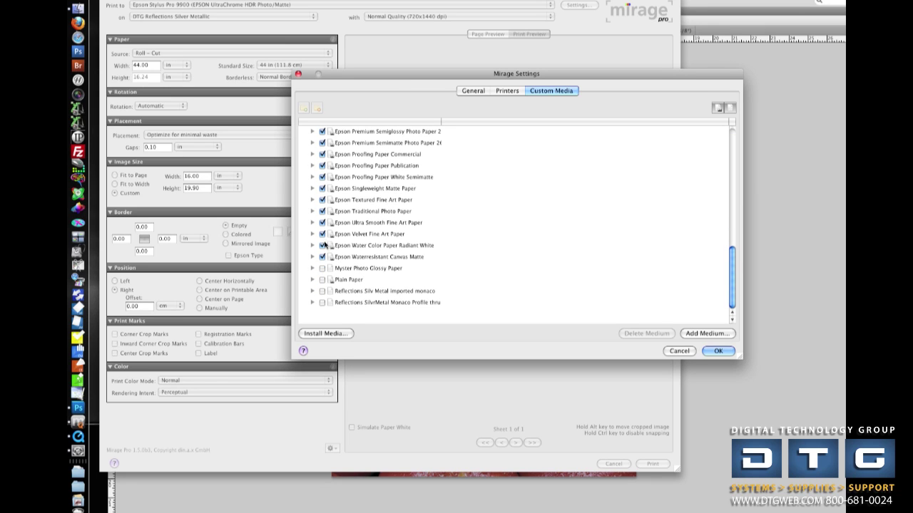
left_click(322, 234)
left_click(321, 222)
left_click(322, 211)
left_click(322, 189)
left_click(322, 177)
left_click(322, 166)
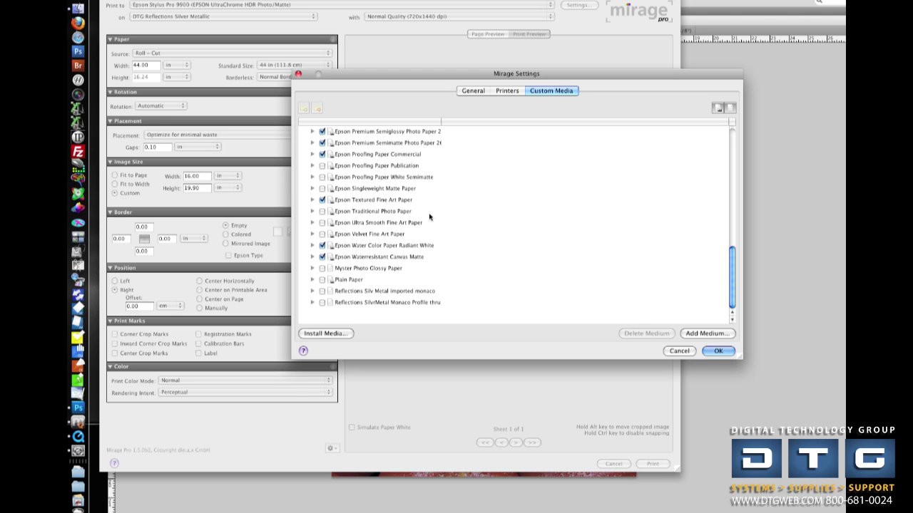
left_click(718, 350)
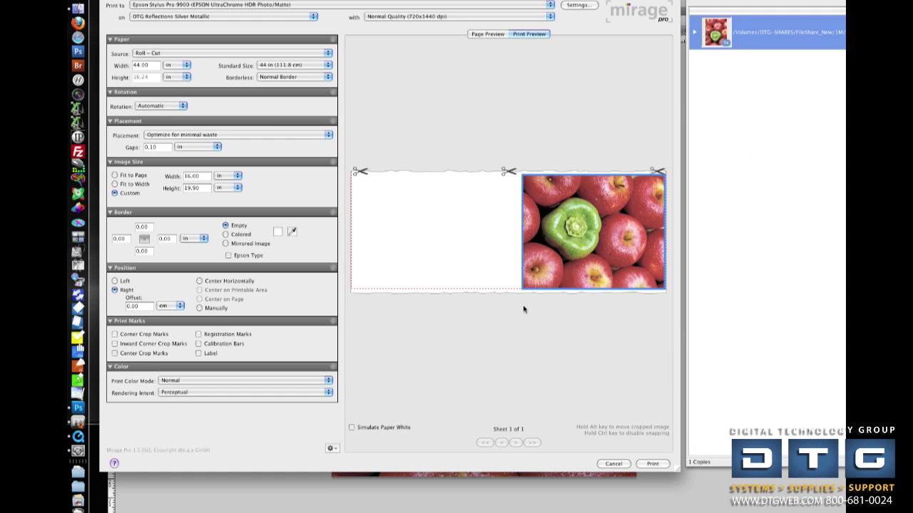
- Examine the shortened media list, the print quality choices and the paper source options
left_click(222, 19)
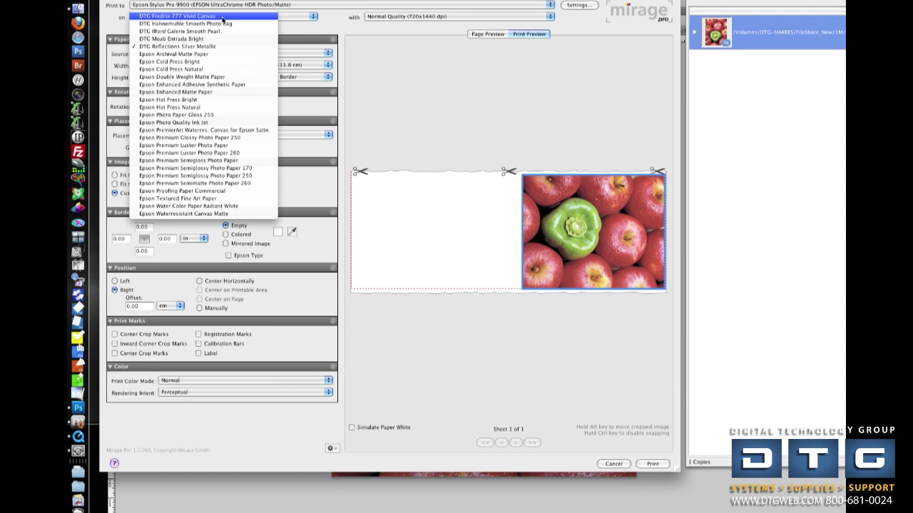
left_click(110, 26)
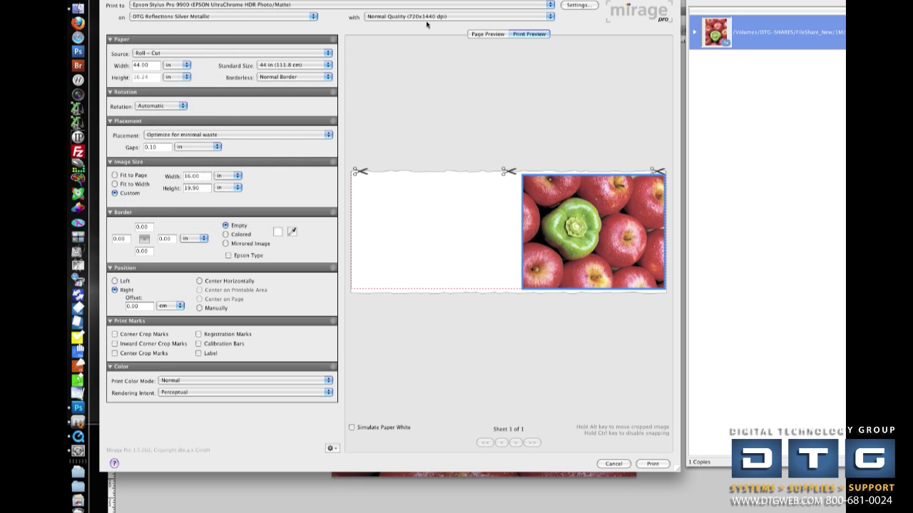
left_click(382, 17)
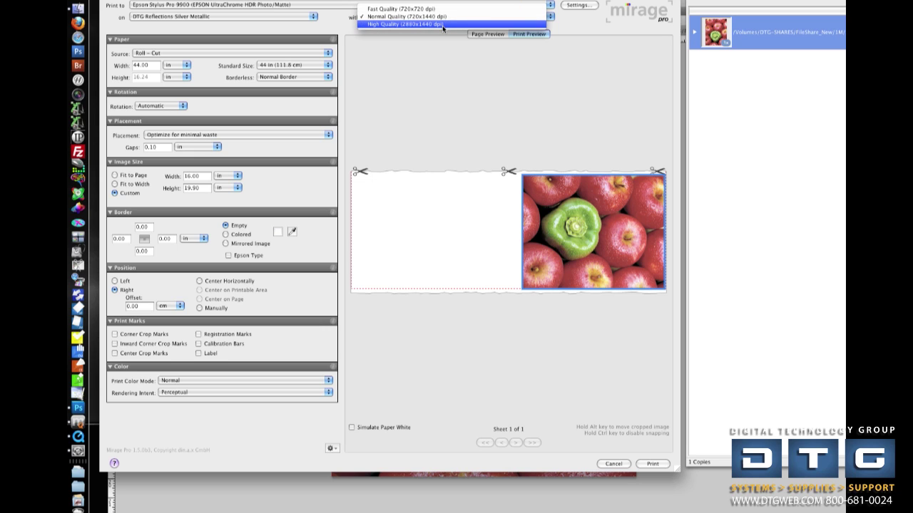
left_click(345, 29)
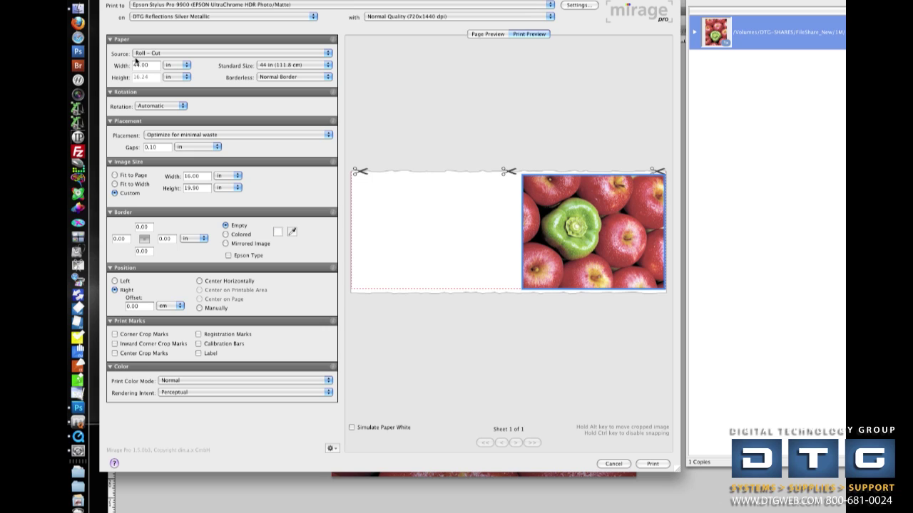
left_click(169, 54)
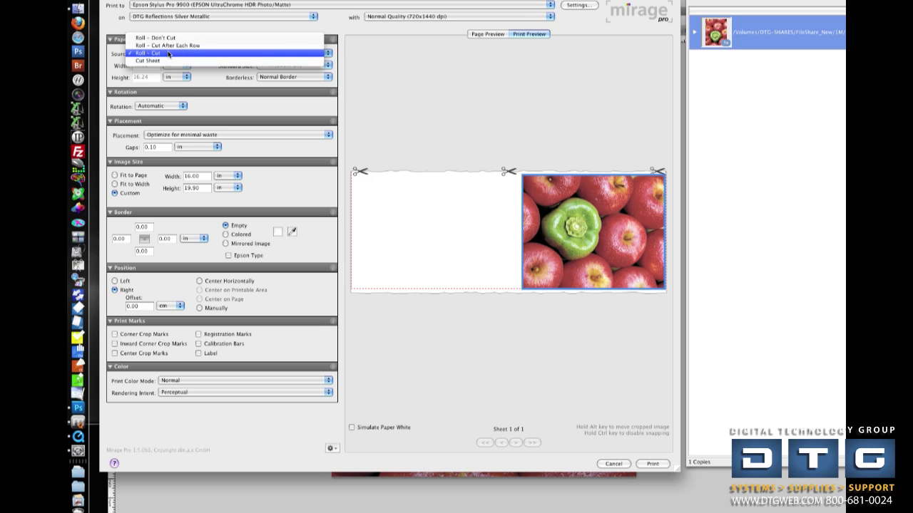
left_click(170, 54)
- Set a custom paper width of 23 in for the roll
double_click(136, 65)
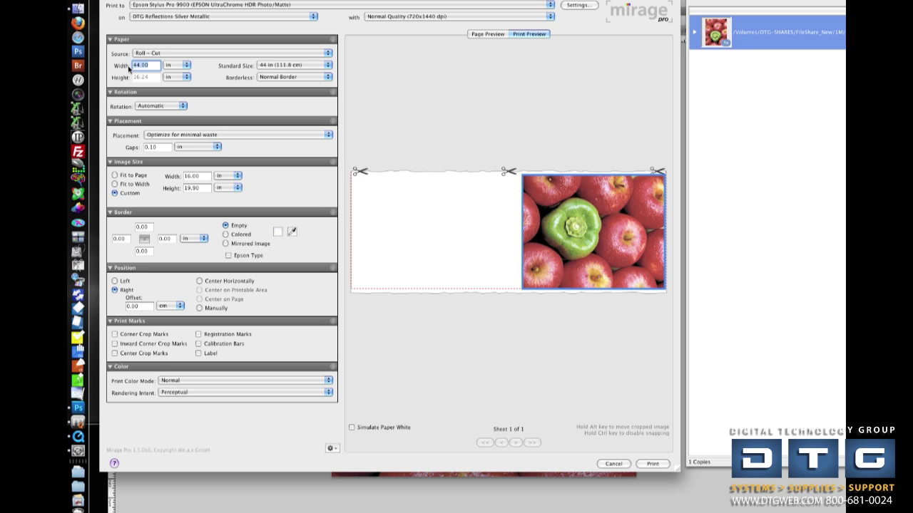
type("23")
key("Tab")
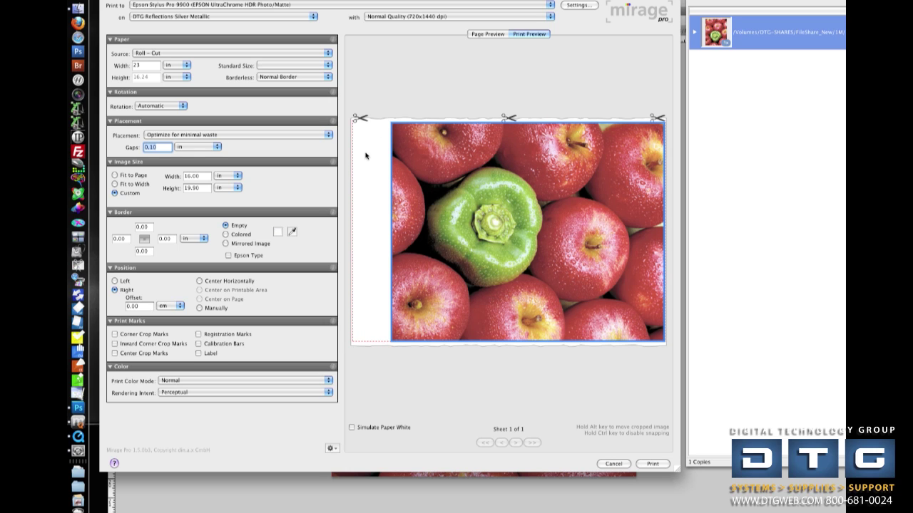
- Try the standard paper sizes 21 cm and 16.5 in, and return the roll to the 44 in standard size
left_click(304, 65)
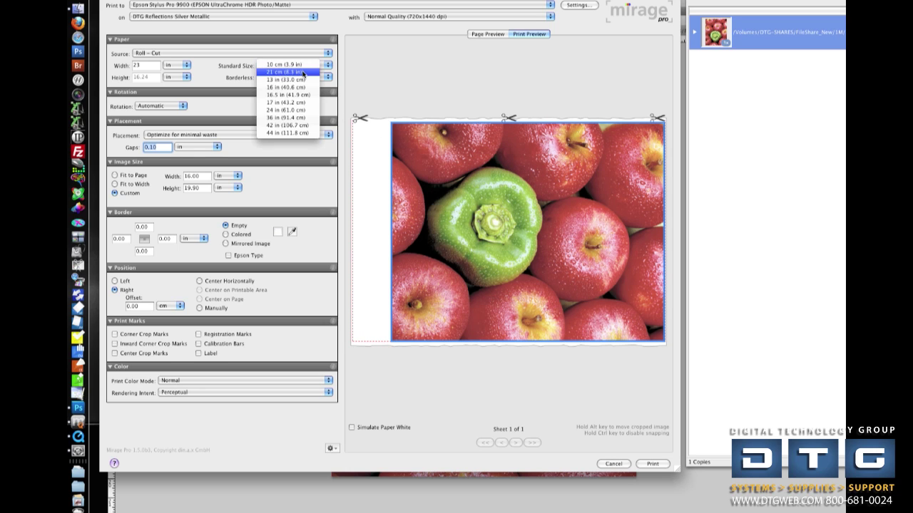
key("Escape")
left_click(301, 68)
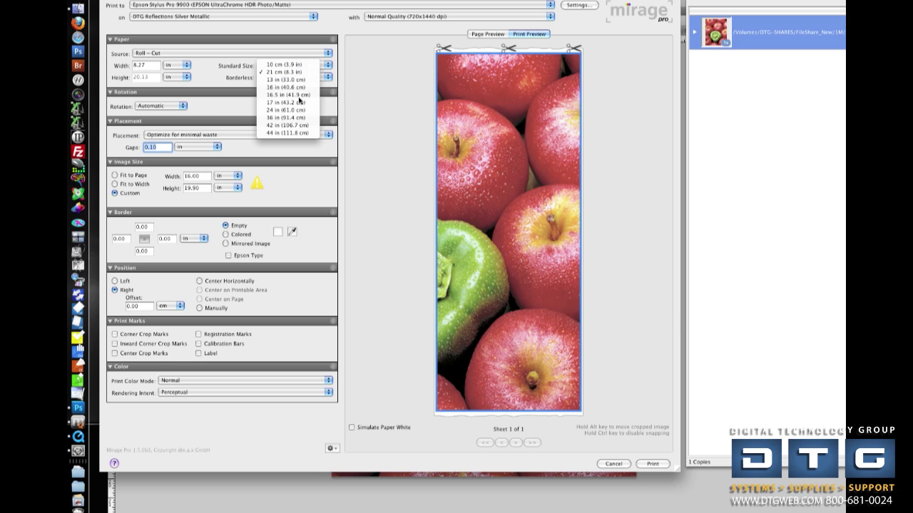
left_click(296, 98)
left_click(292, 54)
key("Escape")
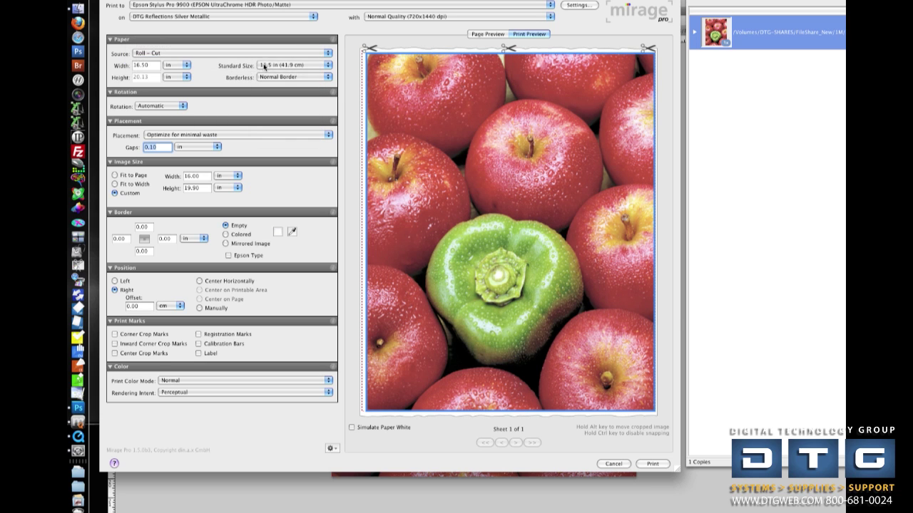
left_click(264, 65)
left_click(273, 132)
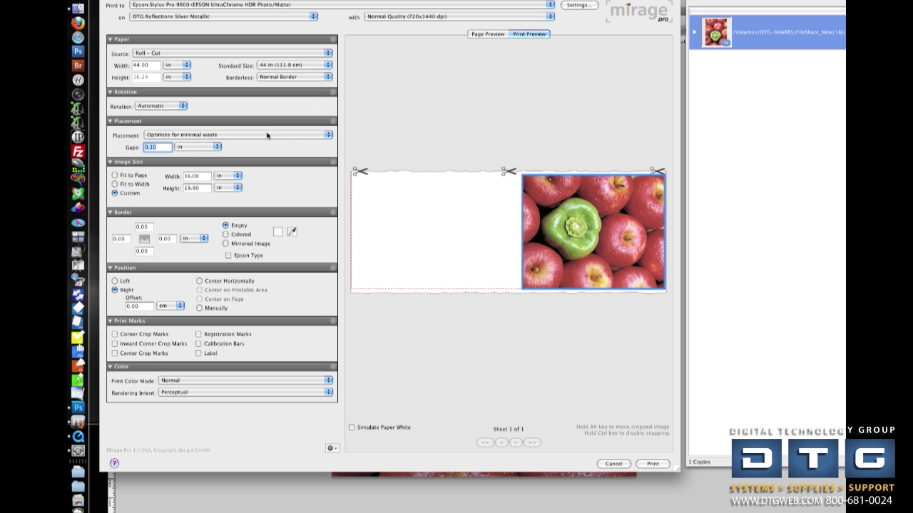
- Check the borderless options, keeping Normal Border, and set the image rotation to Unrotated
left_click(276, 77)
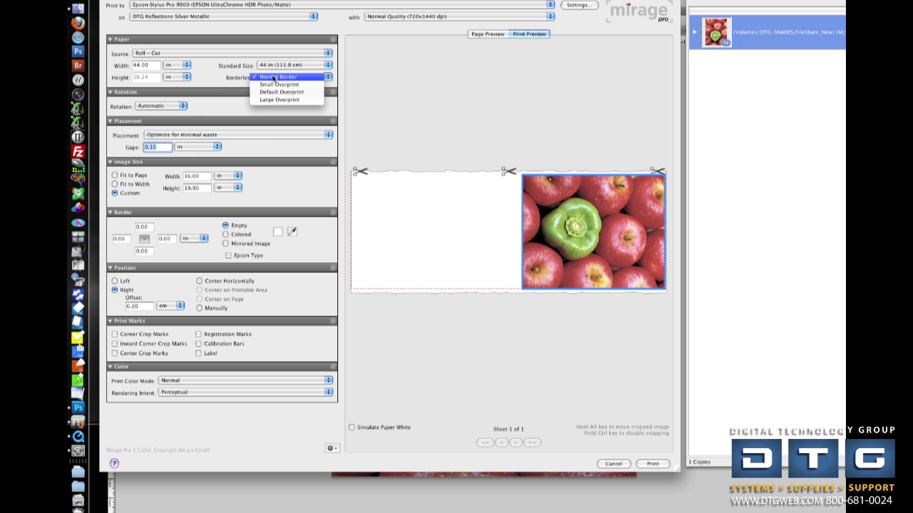
left_click(275, 77)
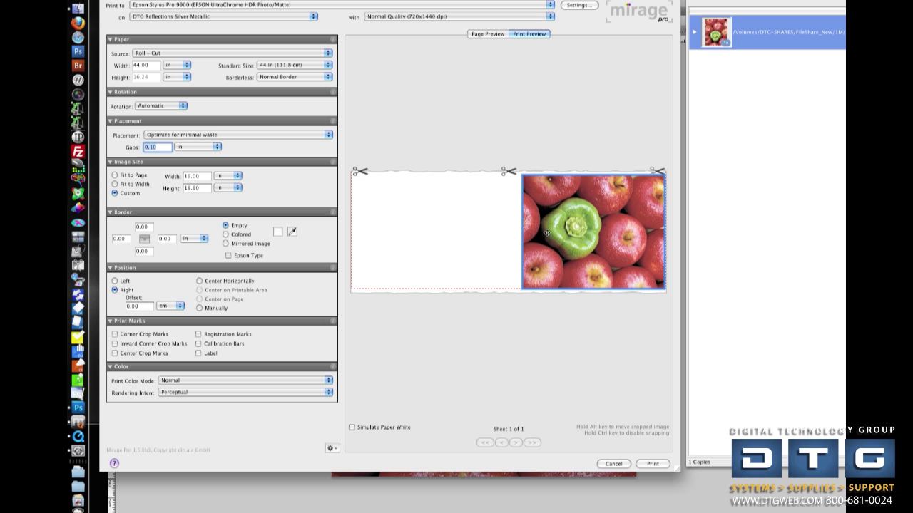
left_click(148, 106)
left_click(151, 84)
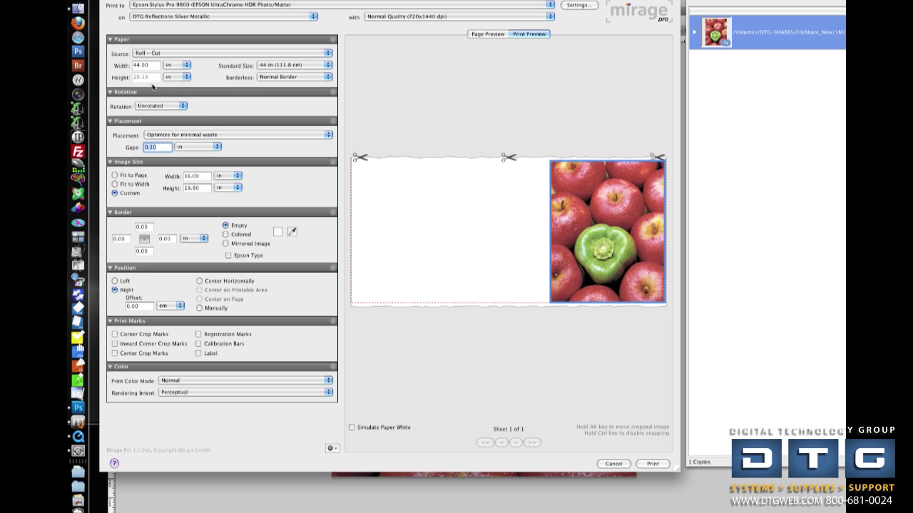
mouse_move(258, 2)
left_mouse_down()
mouse_move(275, 224)
mouse_move(306, 224)
mouse_move(237, 18)
mouse_move(248, 7)
left_mouse_up()
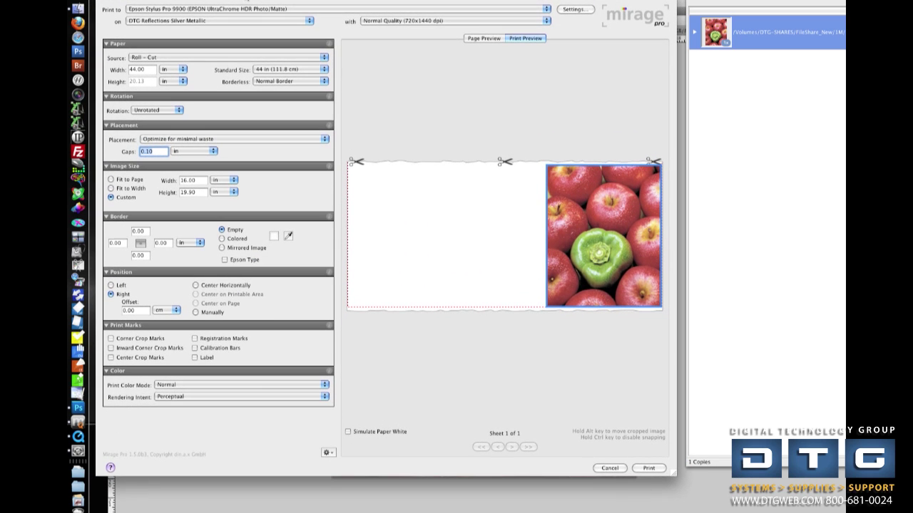
- Set the image rotation back to Automatic and check the placement options, keeping Optimize for minimal waste
left_click(168, 110)
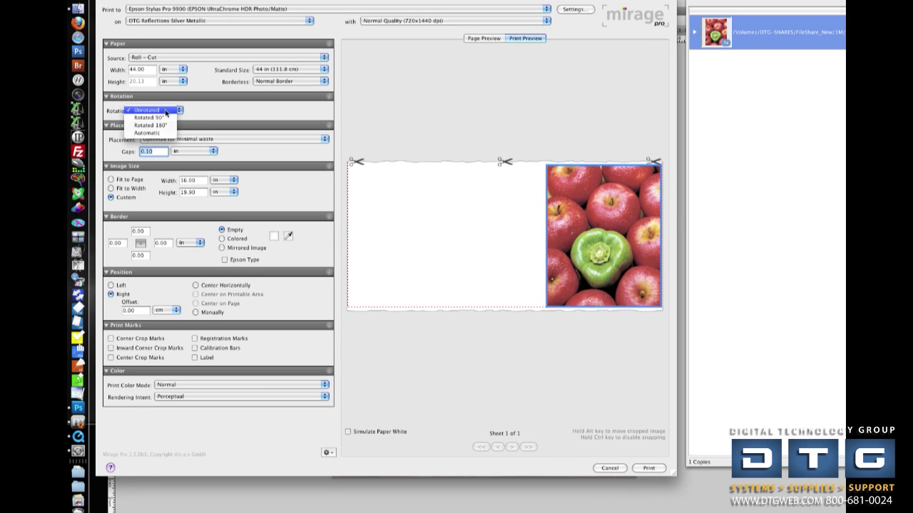
left_click(162, 134)
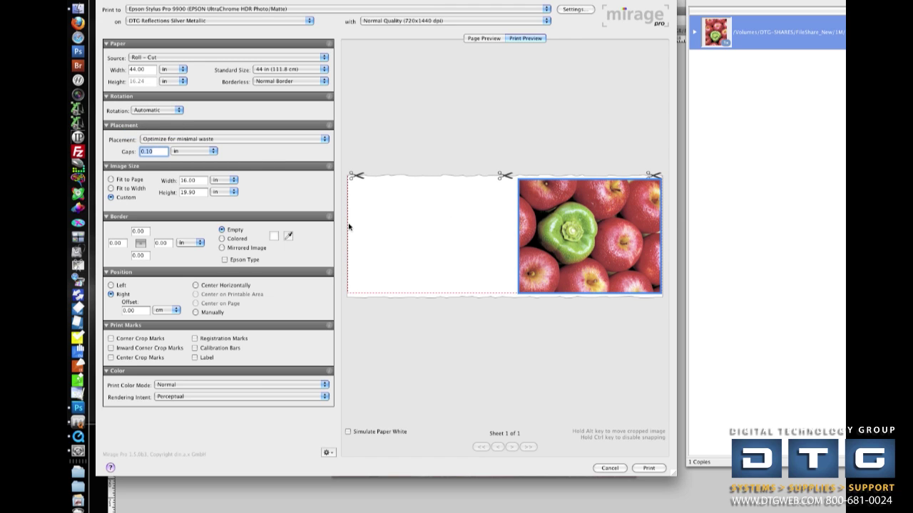
left_click(171, 140)
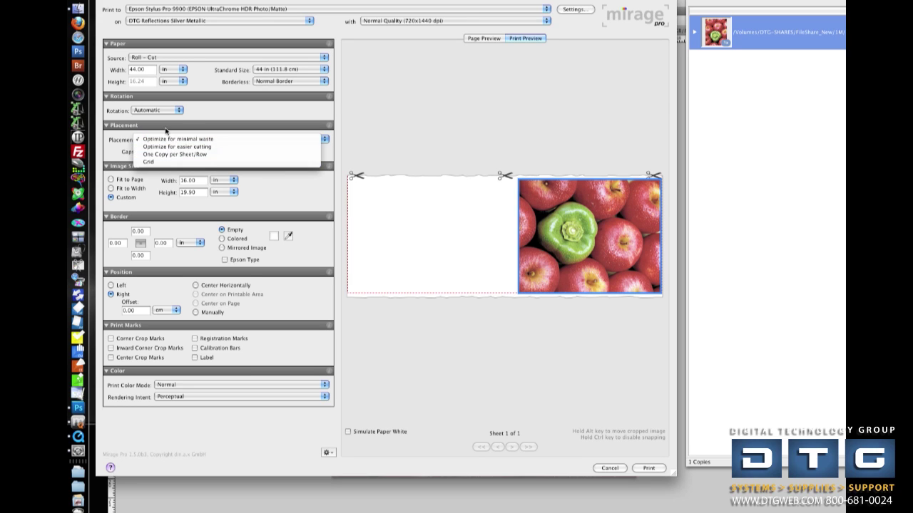
left_click(166, 131)
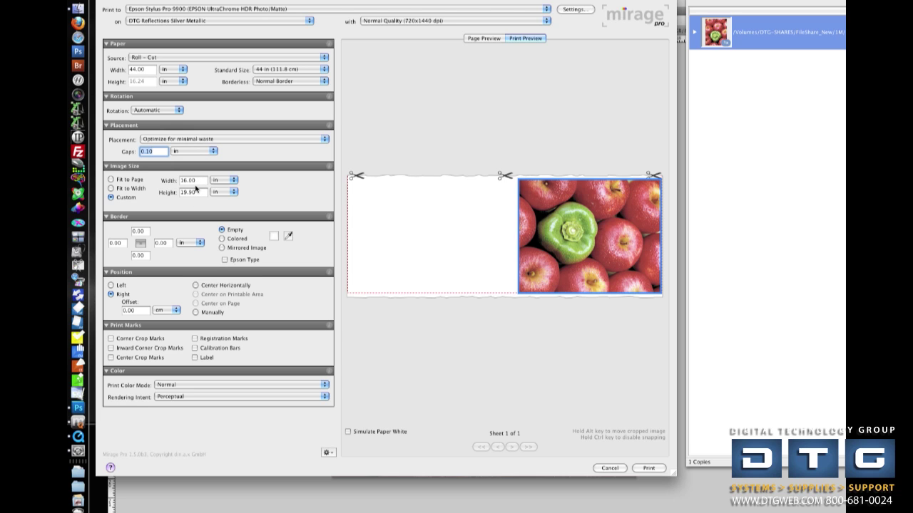
- Try sizing the image with Fit to Page and Fit to Width, and set a custom image width of 16 in
left_click(132, 181)
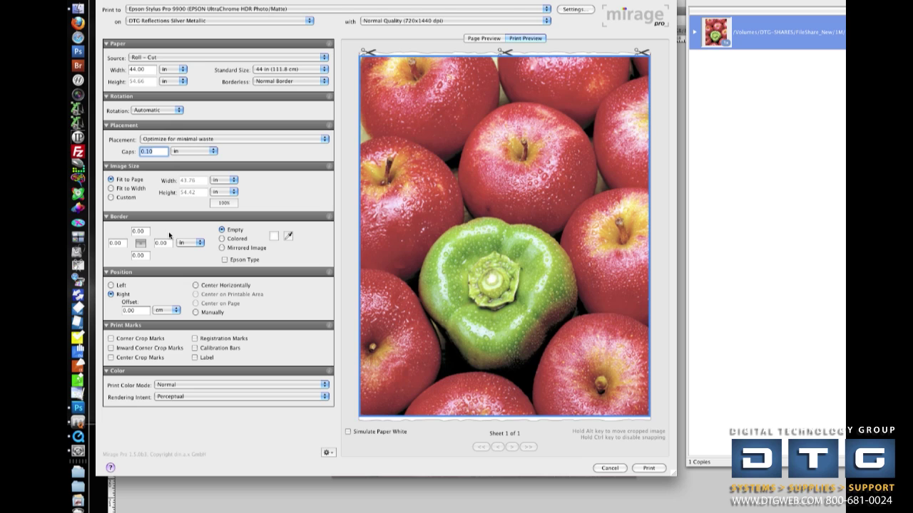
left_click(133, 189)
left_click(127, 199)
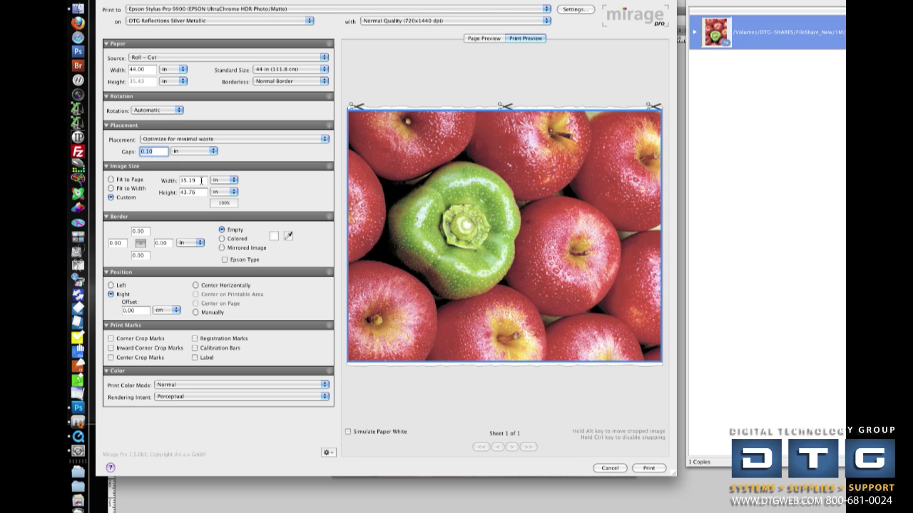
type("16")
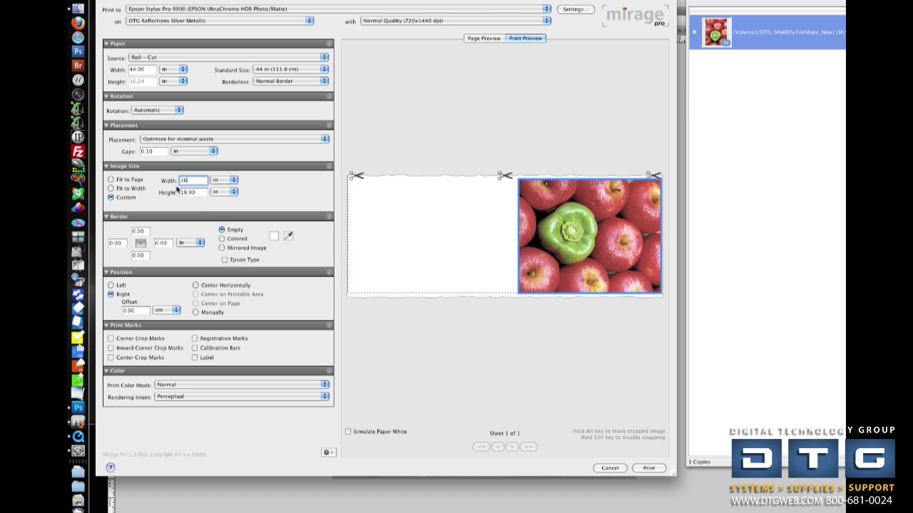
- Try a custom image height of 23 in, and undo that height change
left_click(182, 192)
type("23")
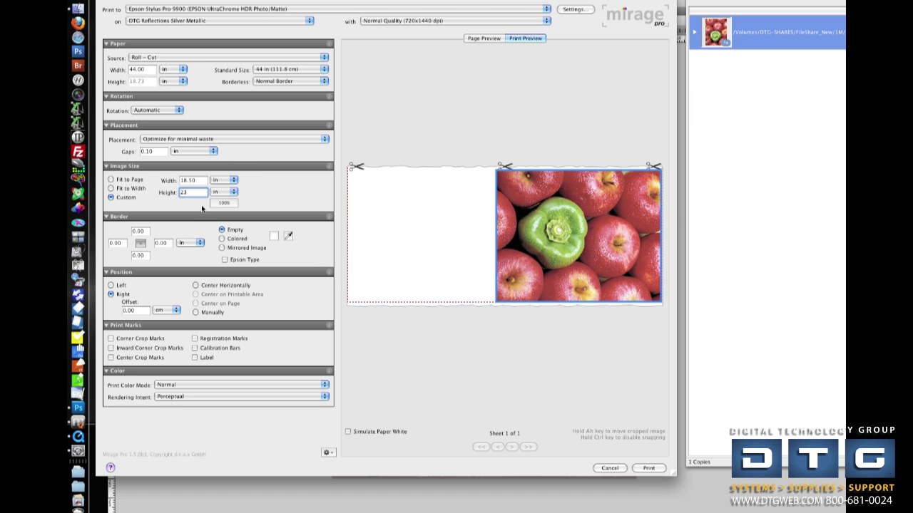
key("super+z")
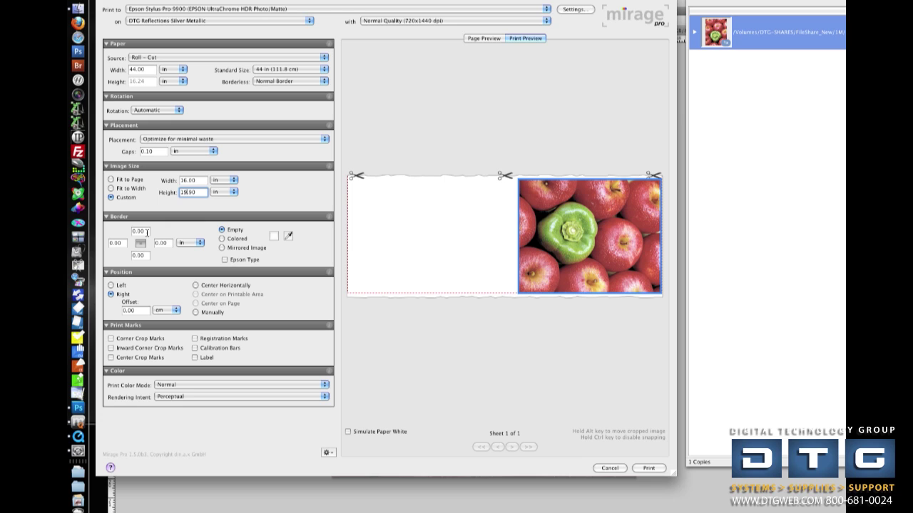
- Add a 2 in colored border around the image, trying several colors and applying a muted blue
left_click(146, 232)
type("2")
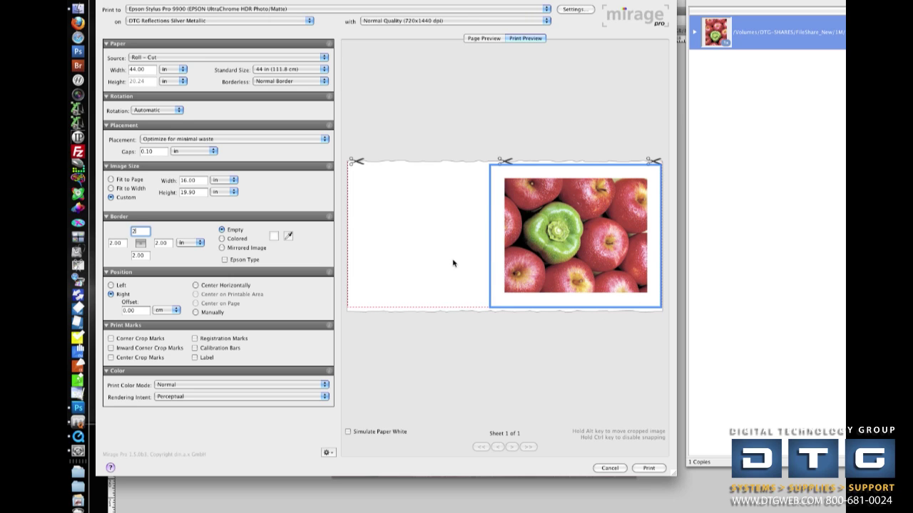
left_click(231, 241)
left_click(273, 237)
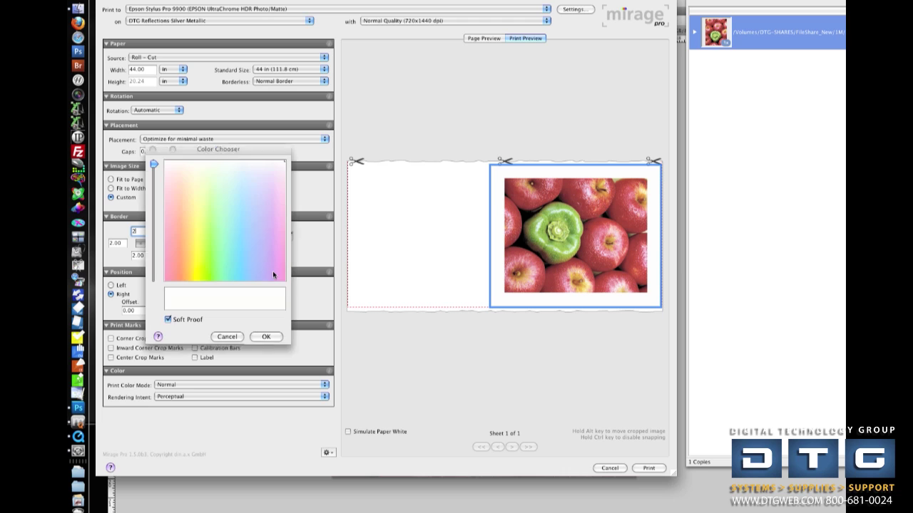
left_click(235, 238)
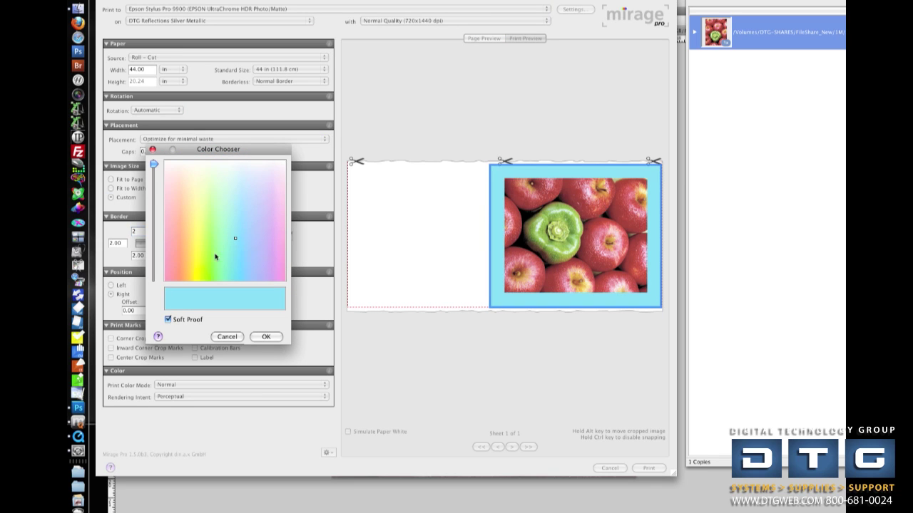
left_click_drag(154, 165, 153, 212)
left_click(169, 261)
left_click(238, 226)
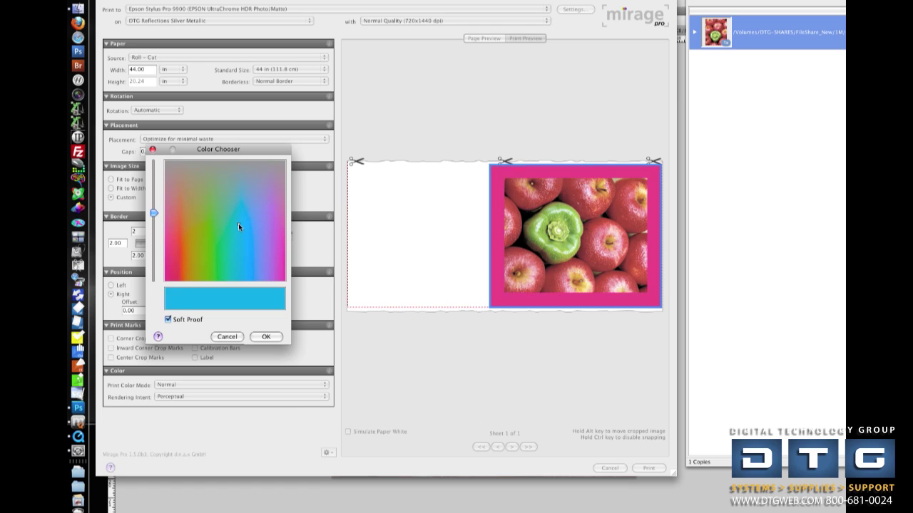
left_click(251, 190)
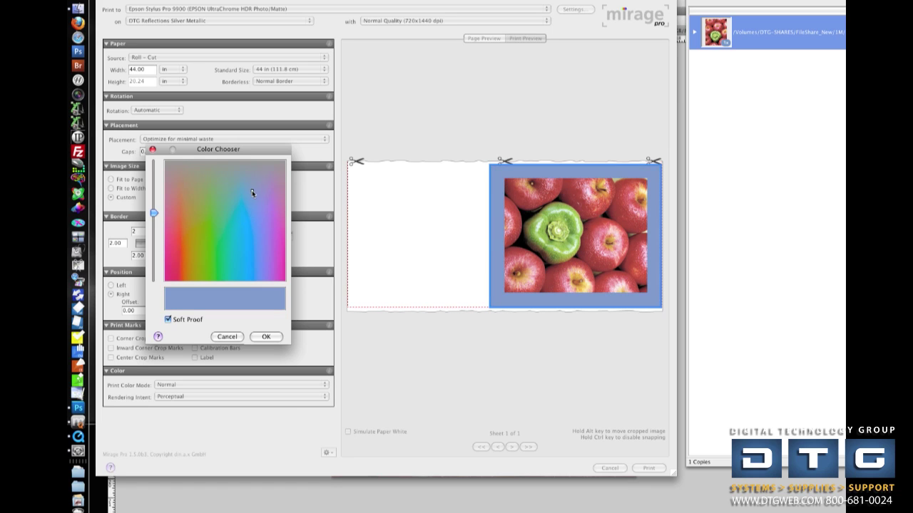
left_click(266, 337)
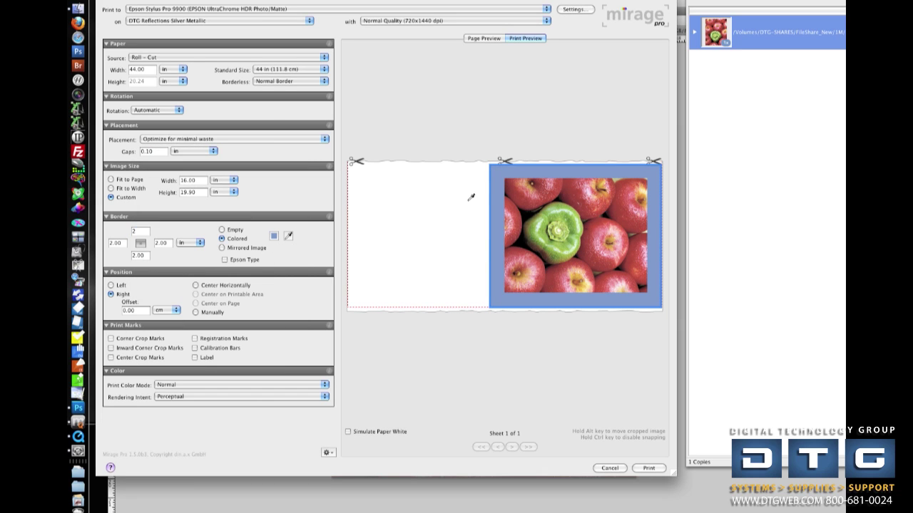
- Recolor the border with a dark brown sampled from the image, and replace it with a 3 in Mirrored Image border
left_click(545, 214)
left_click(561, 259)
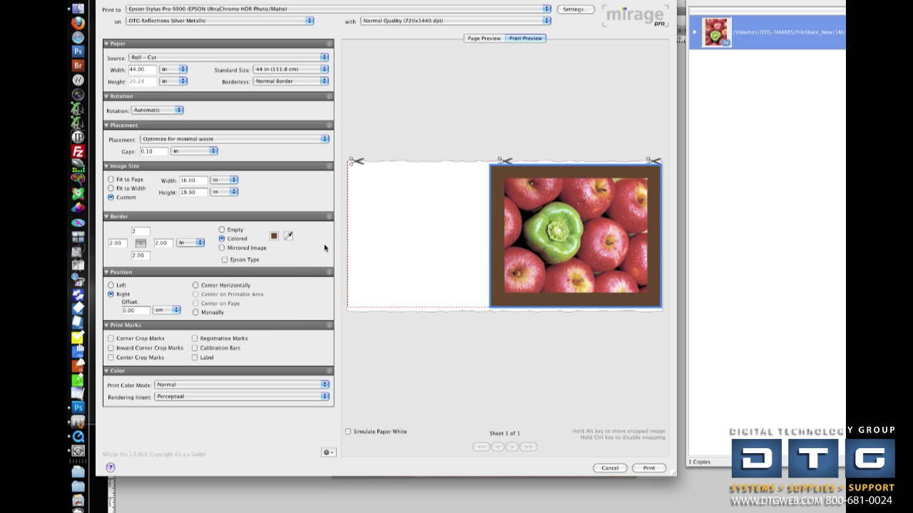
left_click(222, 247)
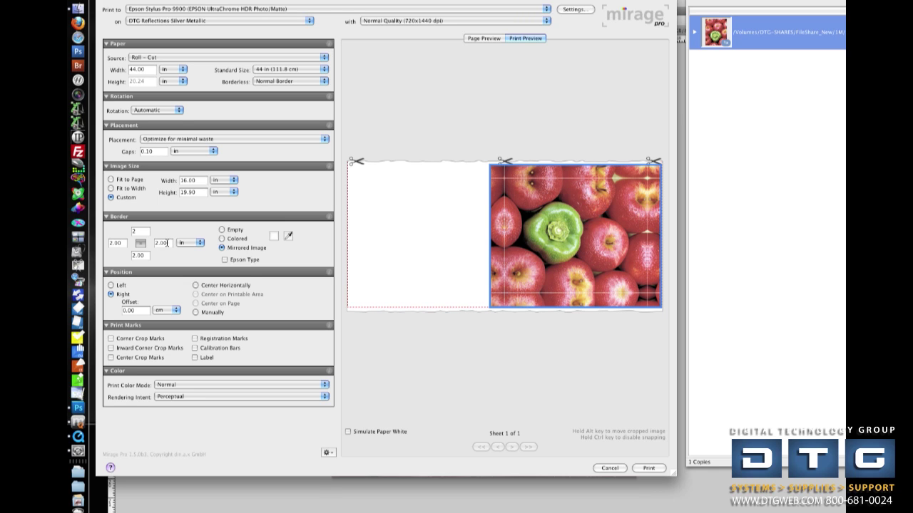
left_click(167, 243)
type("3")
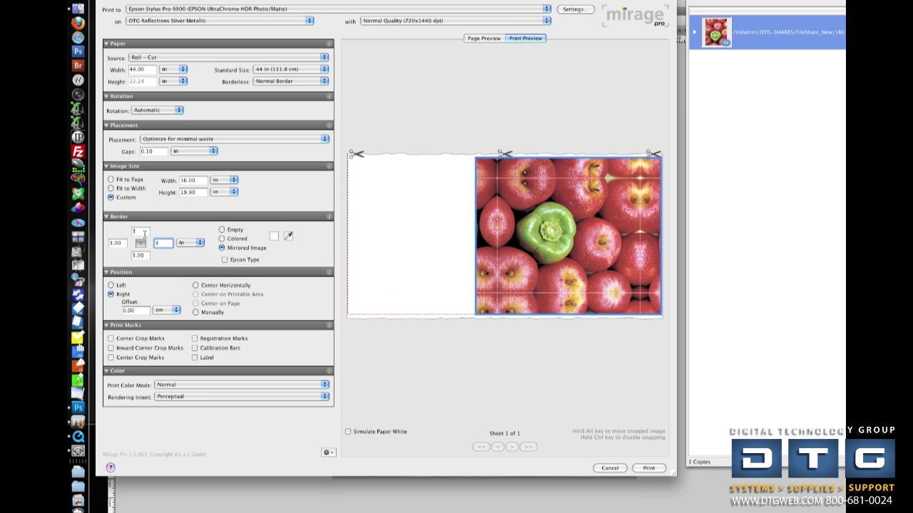
- Set the image border style back to Empty and the border widths to 0 in
left_click(131, 231)
left_click(142, 255)
left_click(222, 230)
left_click(164, 244)
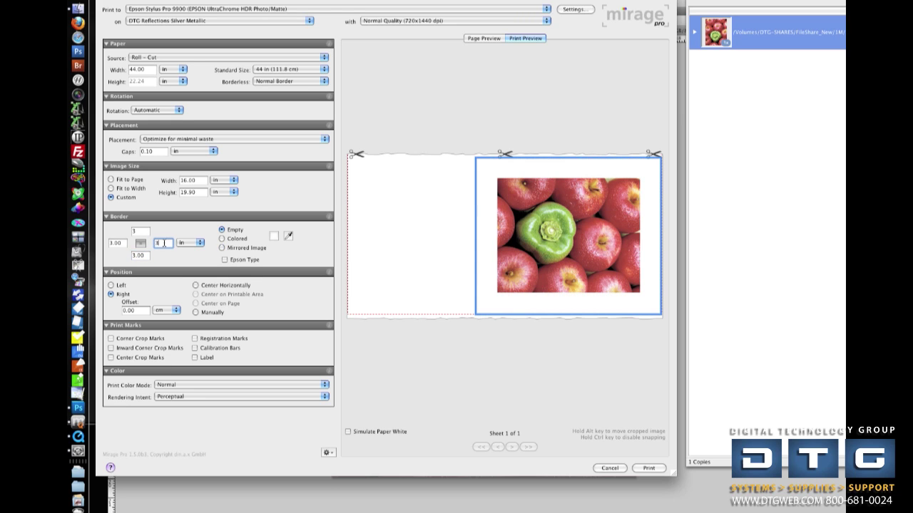
type("0")
left_click(136, 231)
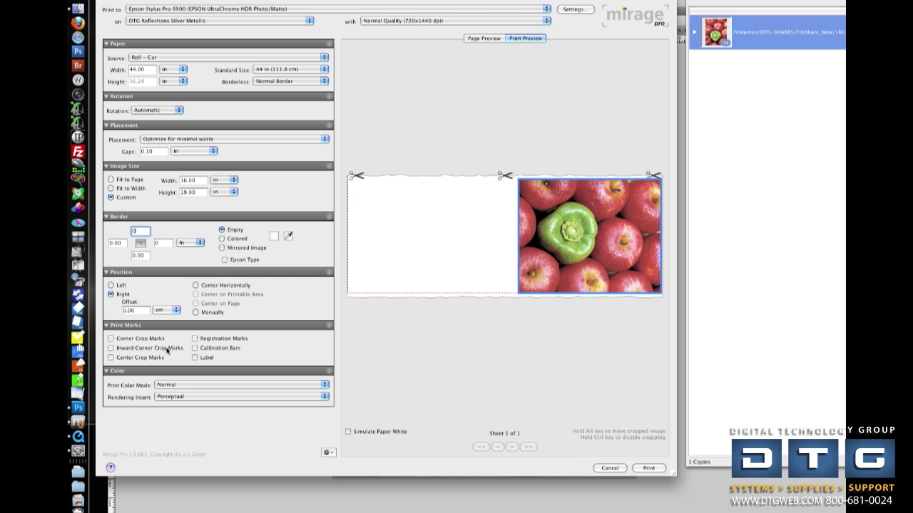
- Try positioning the image left, horizontally centered and moved by hand, and return it to the right of the sheet
left_click(119, 287)
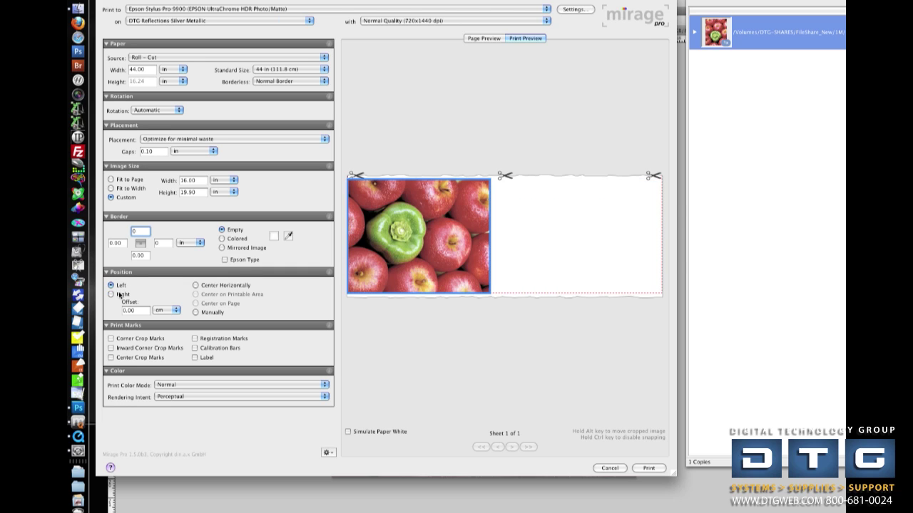
left_click(120, 296)
left_click(205, 287)
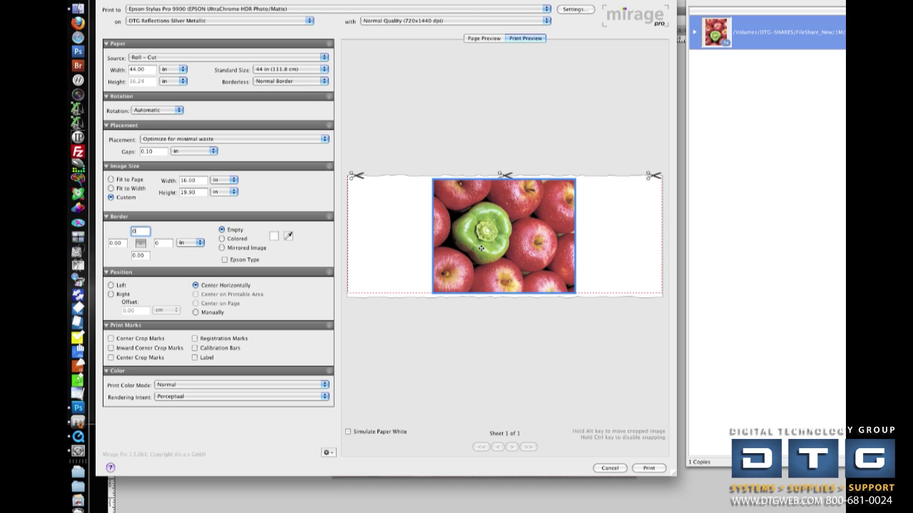
left_click_drag(479, 247, 539, 244)
left_click(111, 294)
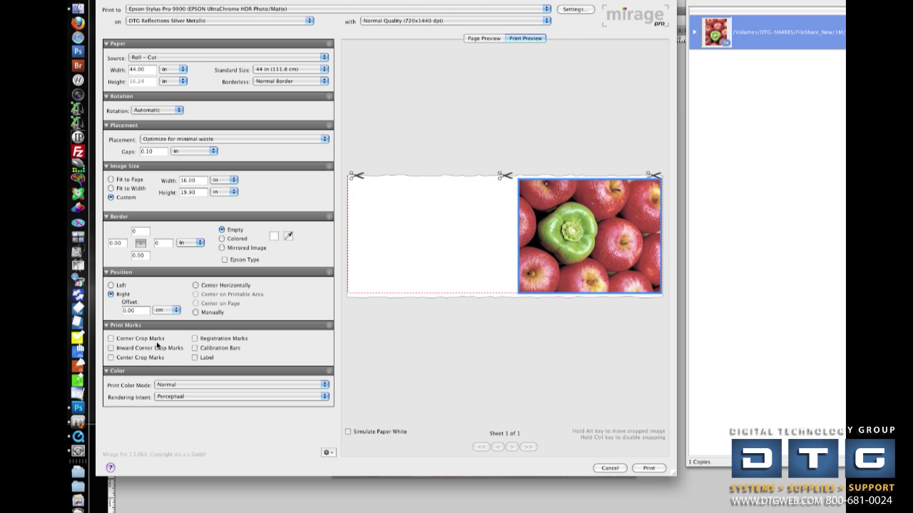
- Try corner crop marks, center crop marks and the label on the print, and turn them all off again
left_click(110, 338)
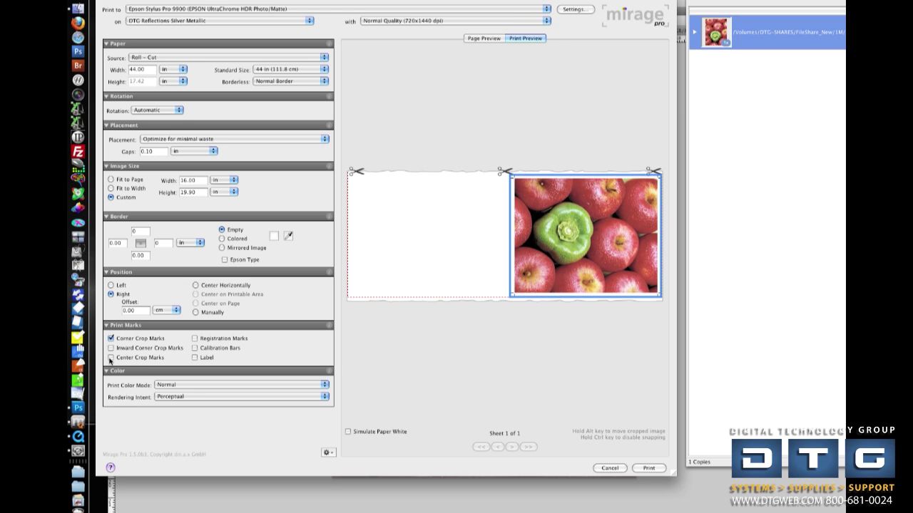
left_click(111, 358)
left_click(195, 358)
left_click(196, 358)
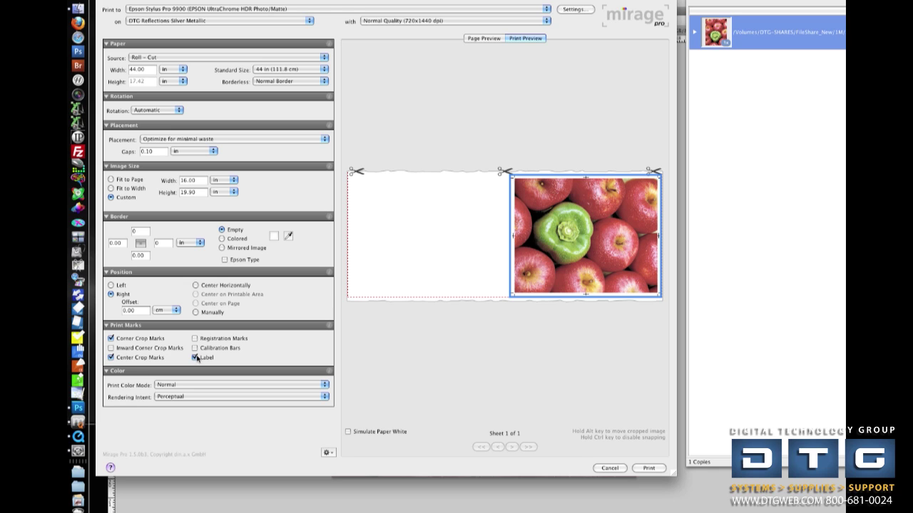
left_click(120, 339)
left_click(113, 358)
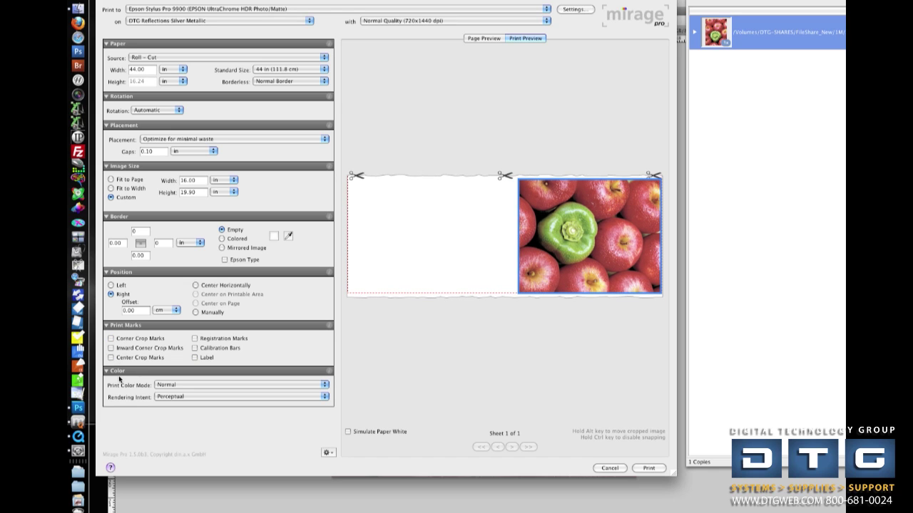
- Check the print color mode and rendering intent options, keeping Normal and Perceptual
left_click(192, 388)
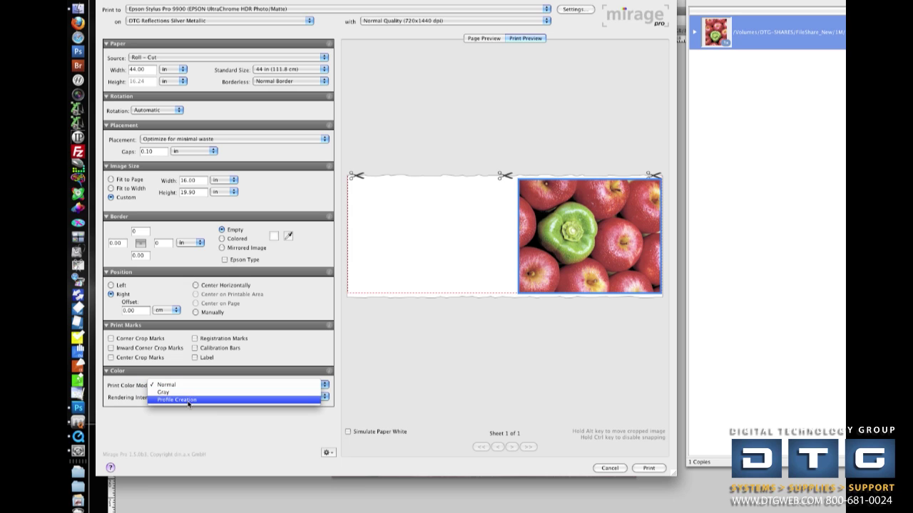
left_click(176, 426)
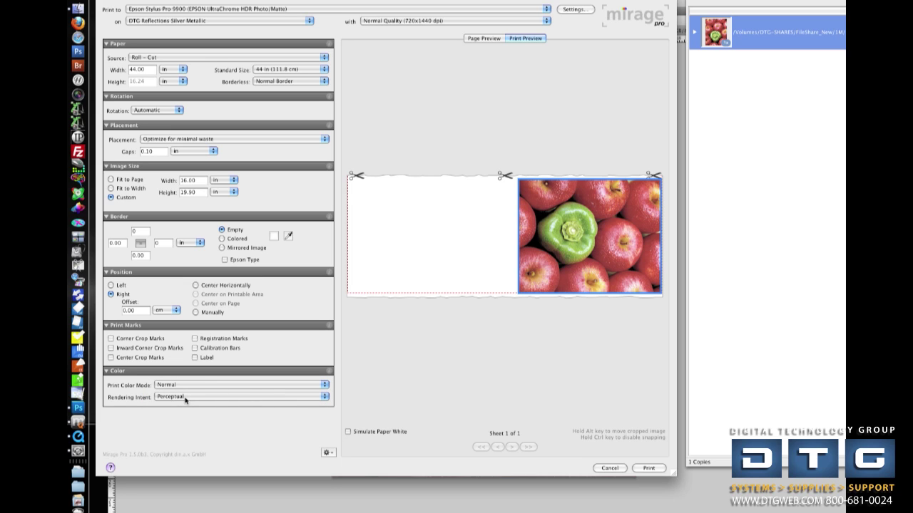
left_click(186, 397)
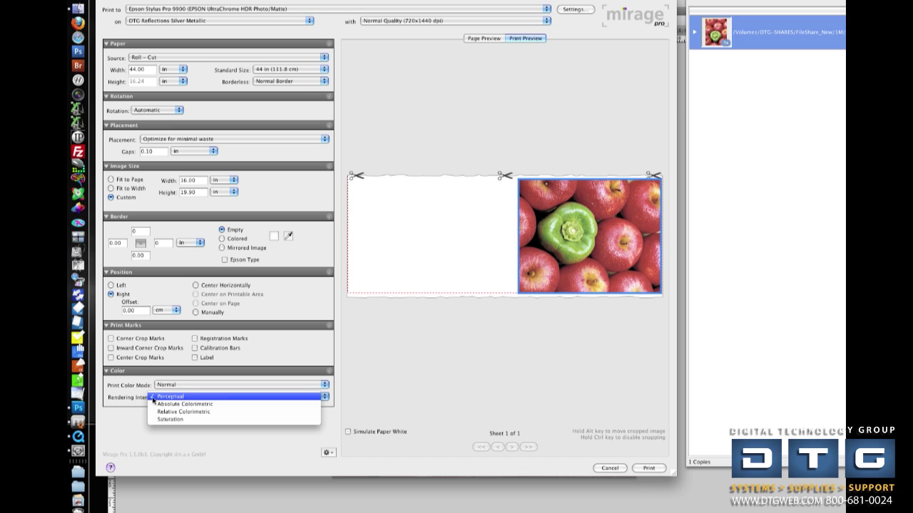
left_click(133, 399)
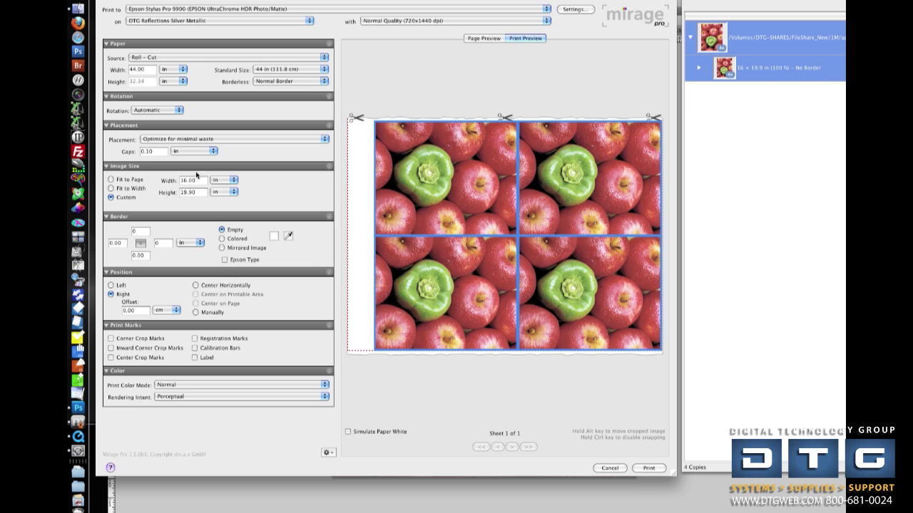
- Try a gap of 0.5 in between the four copies, and set the gap back to 0.1 in
double_click(153, 151)
type("0")
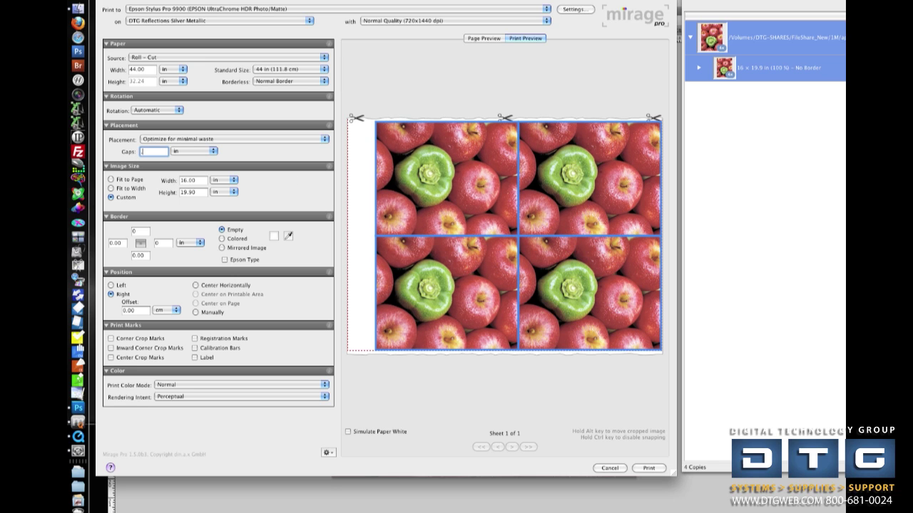
type("5")
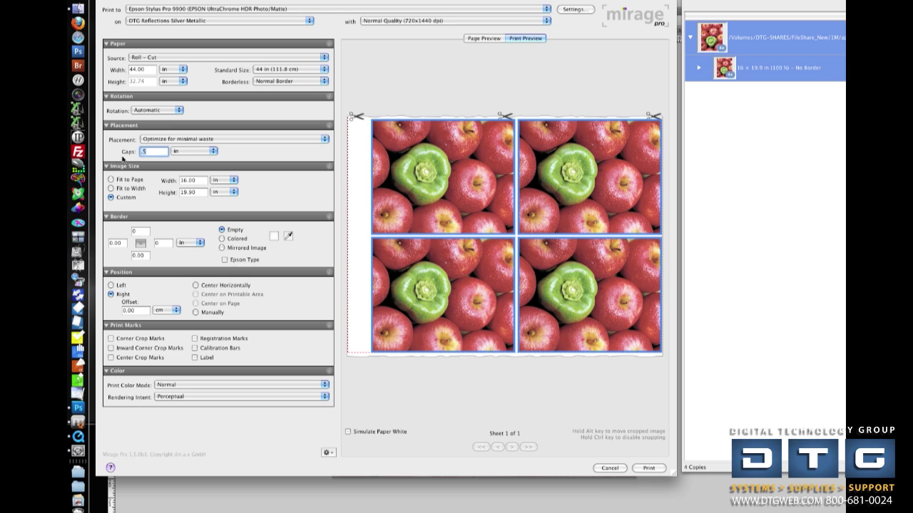
key("BackSpace")
key("BackSpace")
type("1")
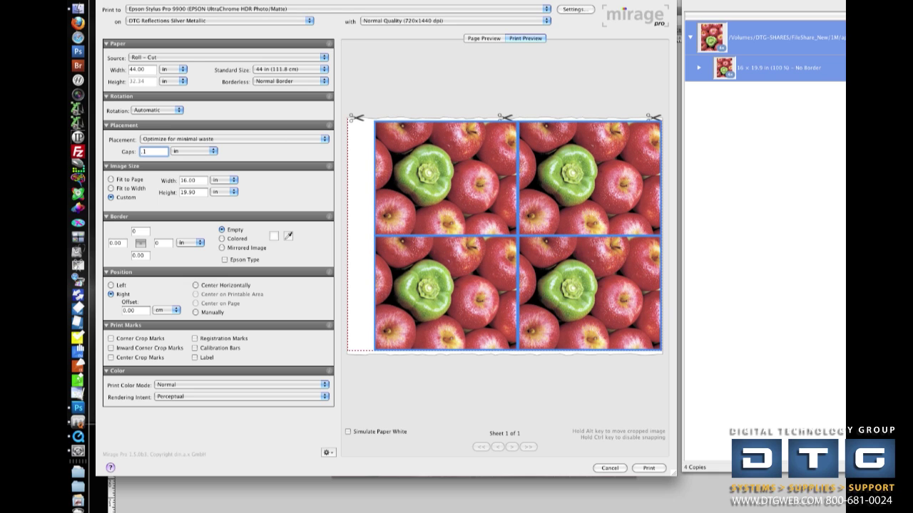
- List the individual copies of the 16 × 19.9 in print and check where copies 1, 2 and 3 sit in the preview
left_click(698, 67)
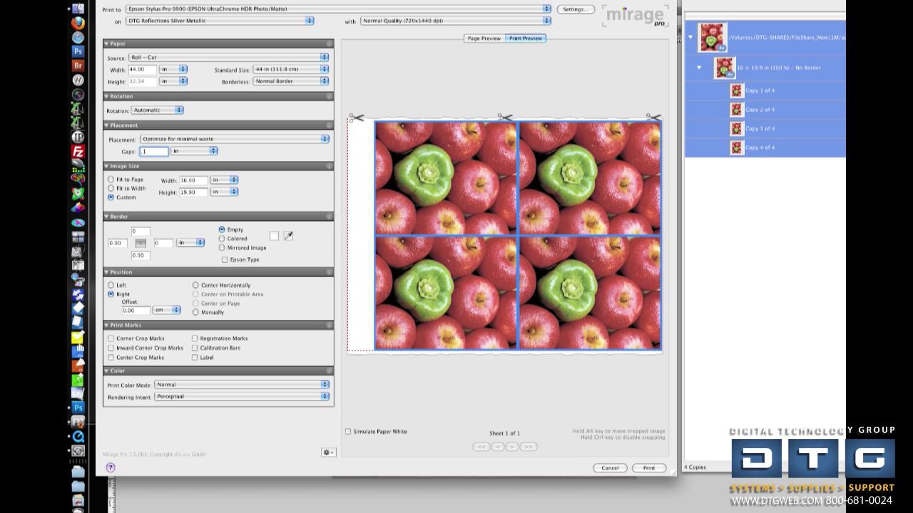
left_click(769, 91)
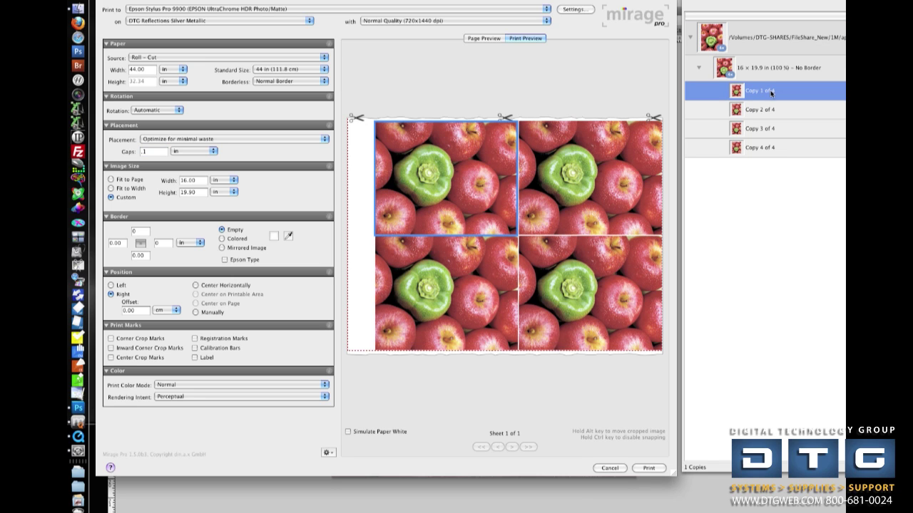
left_click(763, 109)
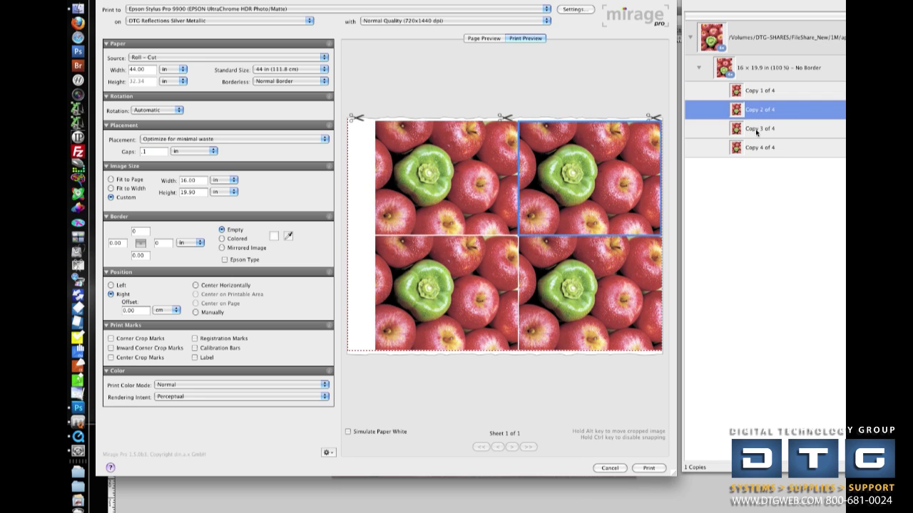
left_click(760, 128)
- Resize only the first of the four copies to a custom width of 5 in
left_click(756, 91)
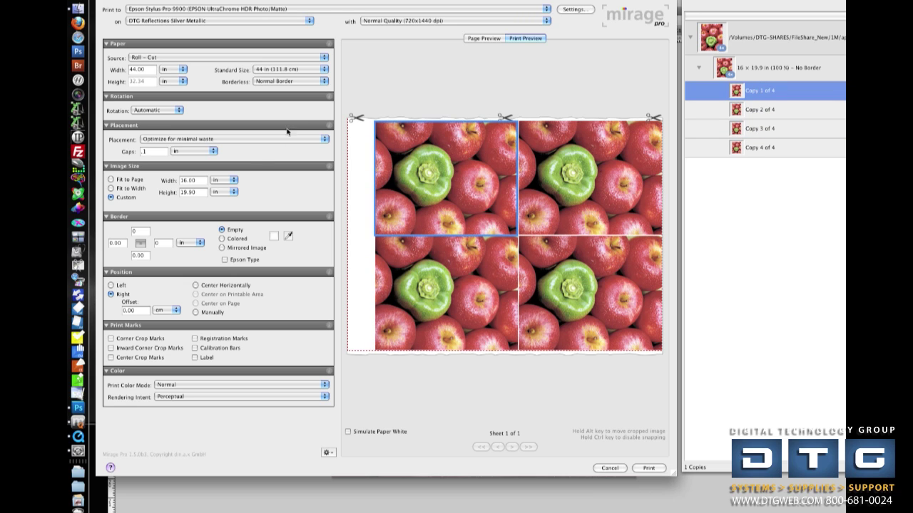
left_click_drag(199, 180, 176, 181)
type("5")
key("Return")
left_click(202, 192)
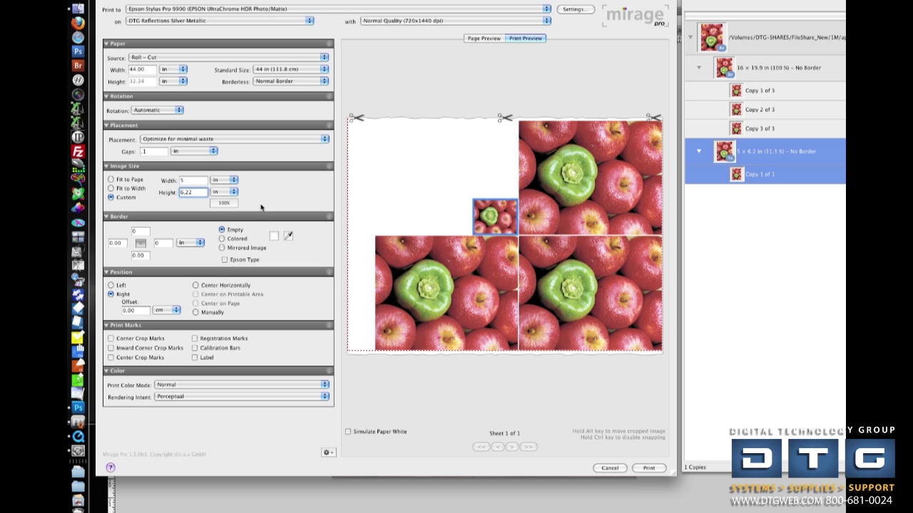
- Resize the third of the remaining 16 in wide copies to a custom width of 10 in
left_click(758, 129)
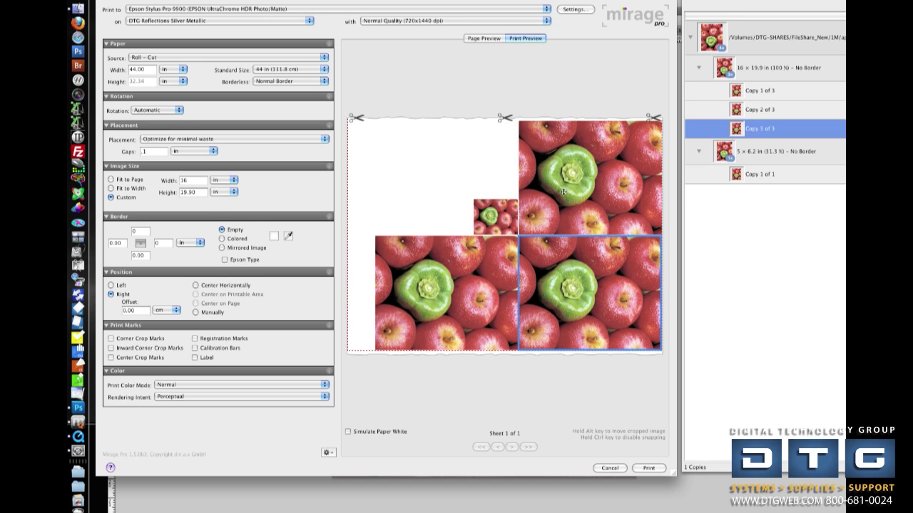
left_click_drag(195, 181, 162, 180)
type("10")
key("Return")
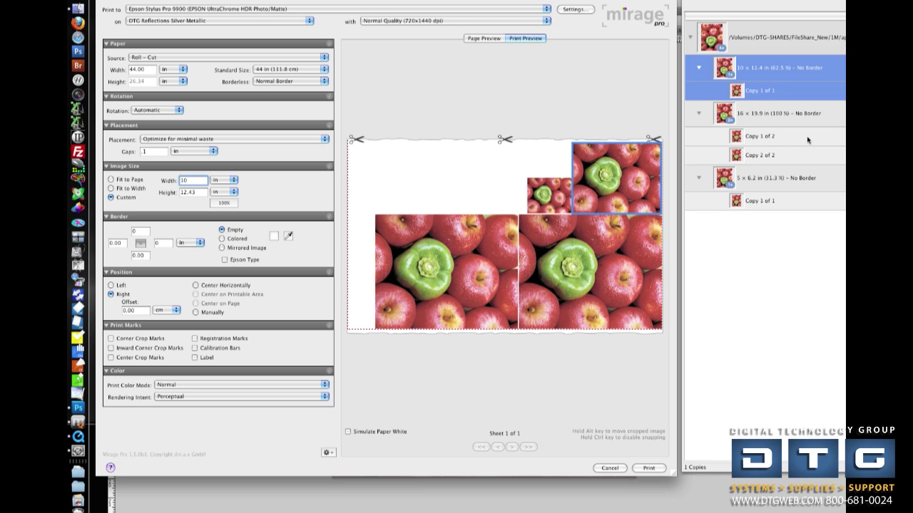
- Select all the copies and delete them down to the single 5 × 6.2 in copy
key("super+a")
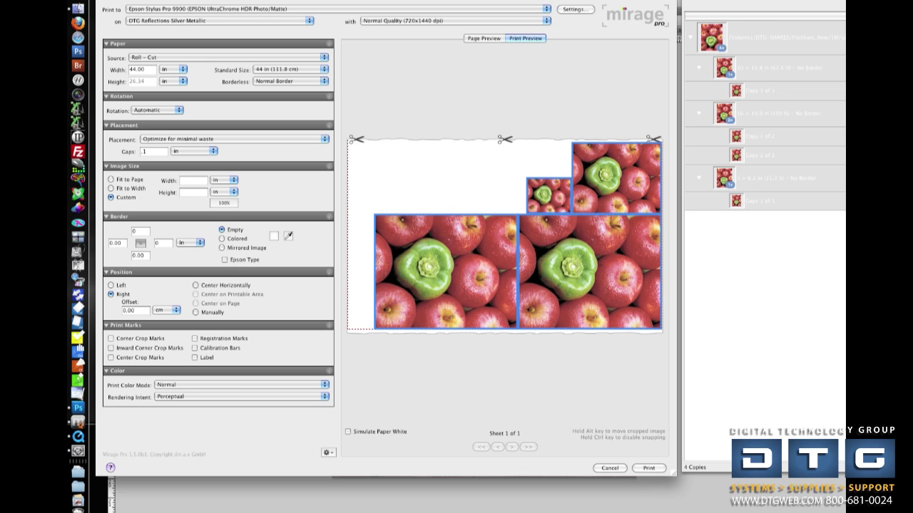
key("Delete")
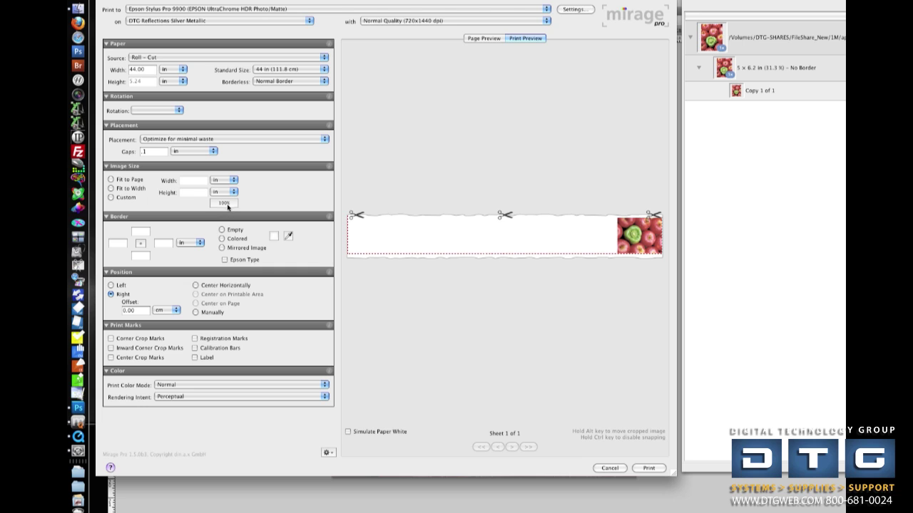
- Select the whole apples image, restore it to 100% of its size and send it to print
left_click(784, 42)
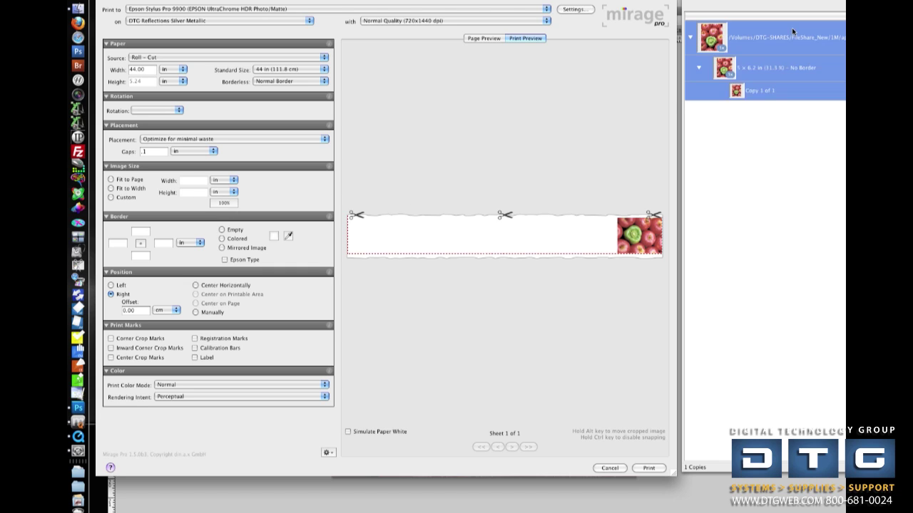
left_click(224, 204)
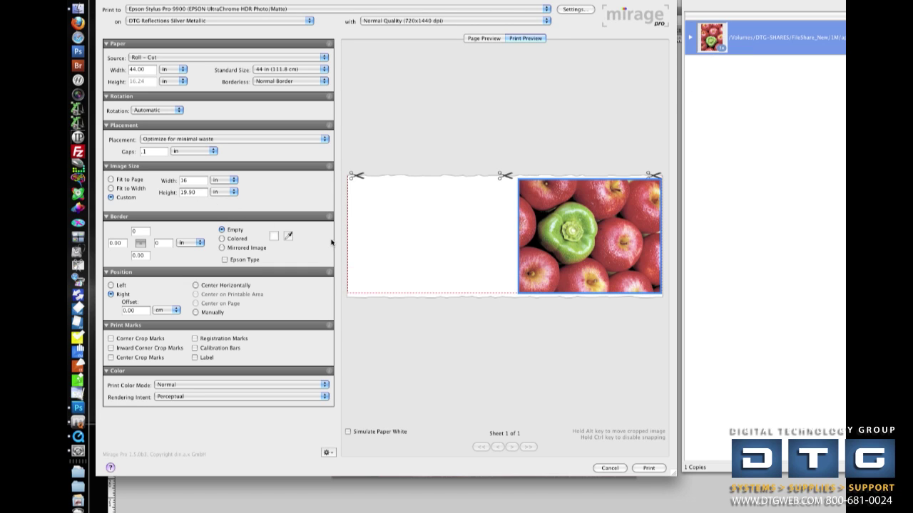
left_click(646, 468)
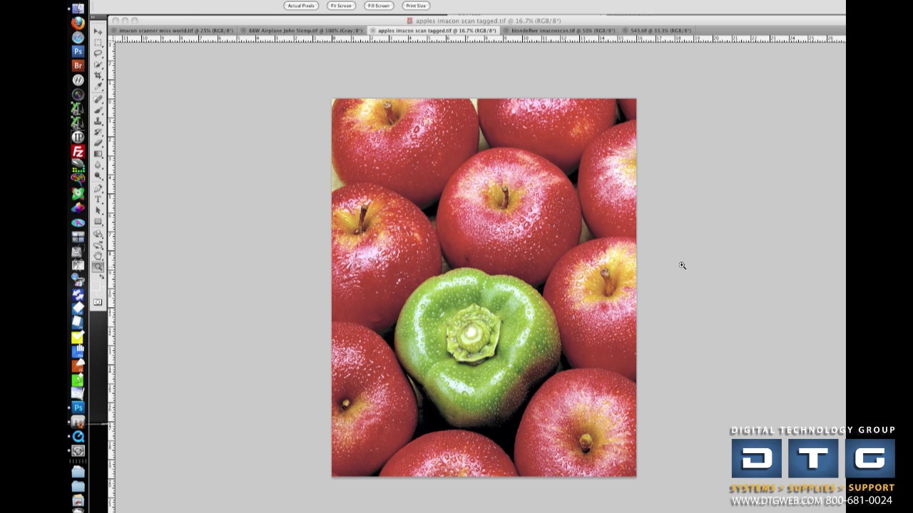
- Switch to the Mirage print queue for the Epson Stylus Pro 9900 and move its window fully into view
key("super+Tab")
key("super+Tab")
key("super+Tab")
key("super+Tab")
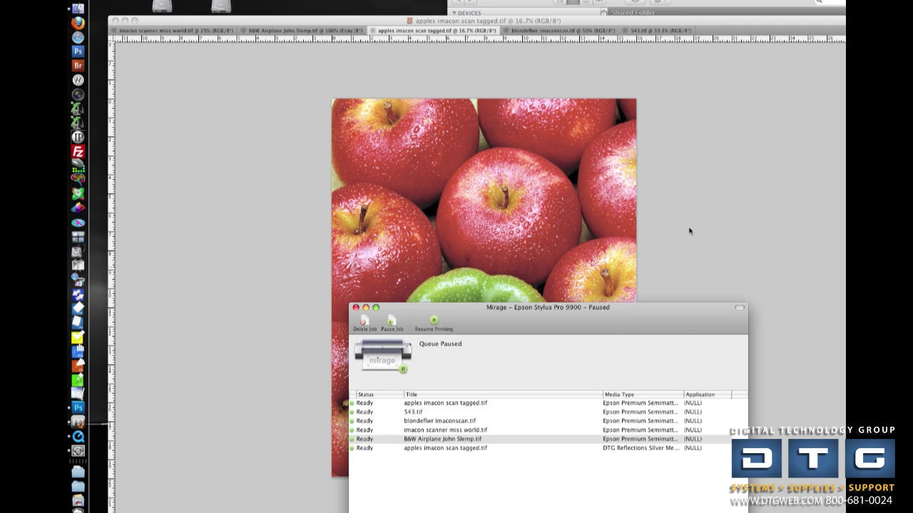
left_click(660, 288)
key("super+Tab")
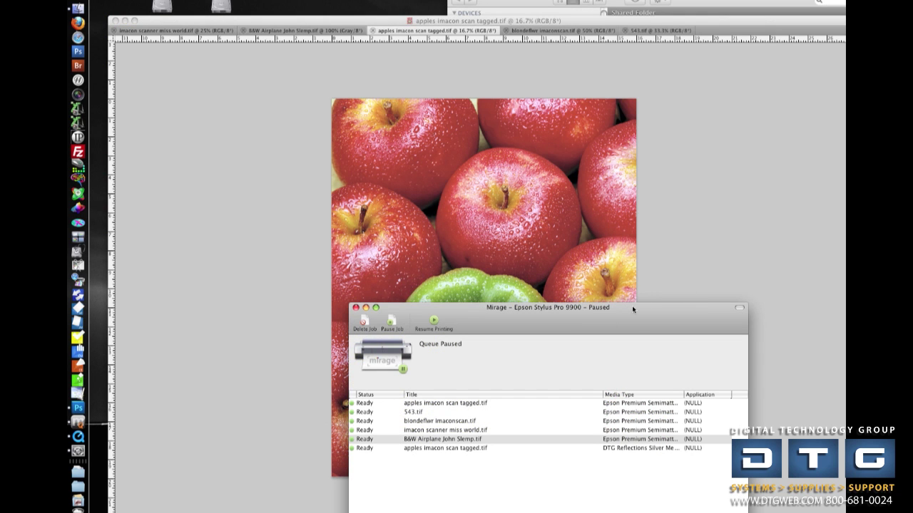
left_click_drag(632, 307, 692, 222)
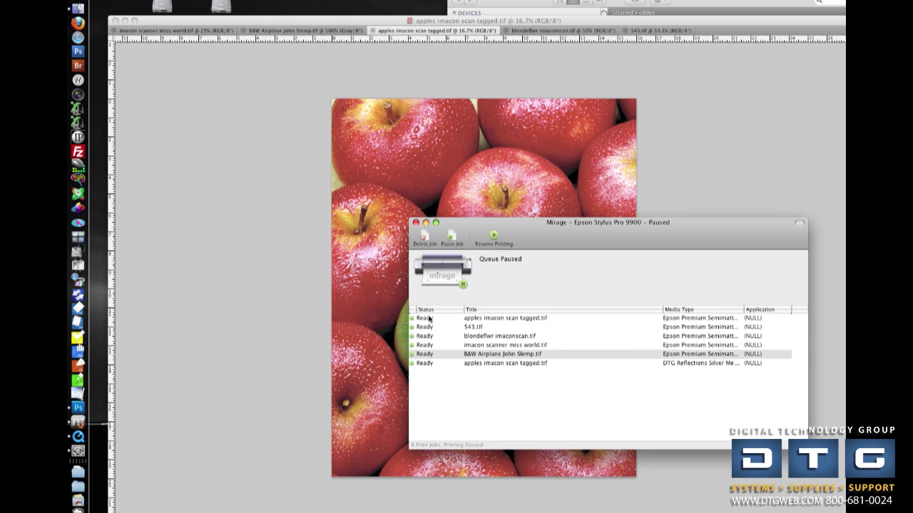
- Reorder the queue so the apples job on DTG Reflections Silver media is first
left_click_drag(414, 318, 412, 336)
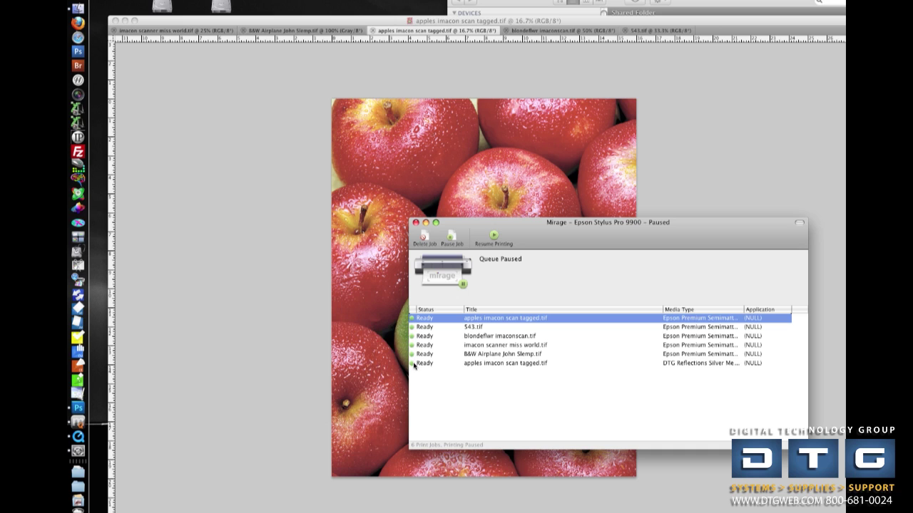
left_click(421, 364)
left_click_drag(422, 364, 426, 320)
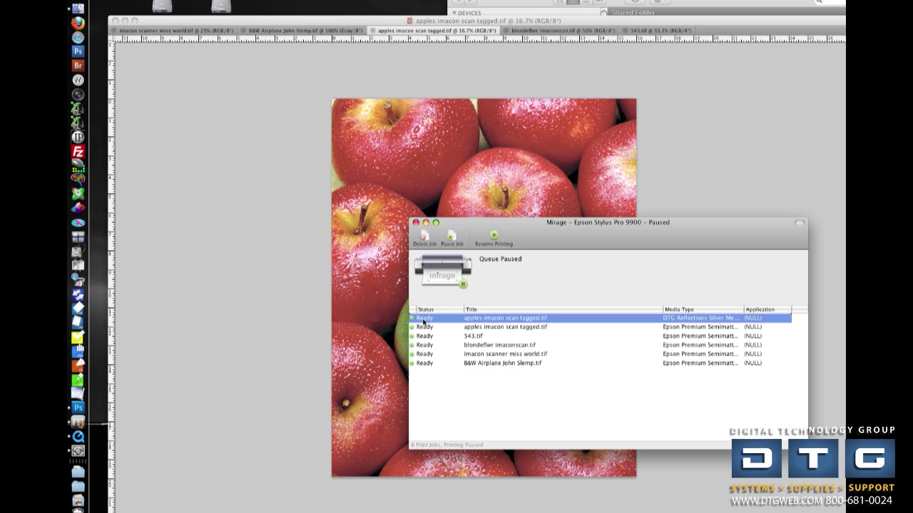
- Return to Photoshop and launch Mirage Print All for every open image
mouse_move(415, 321)
left_click(334, 28)
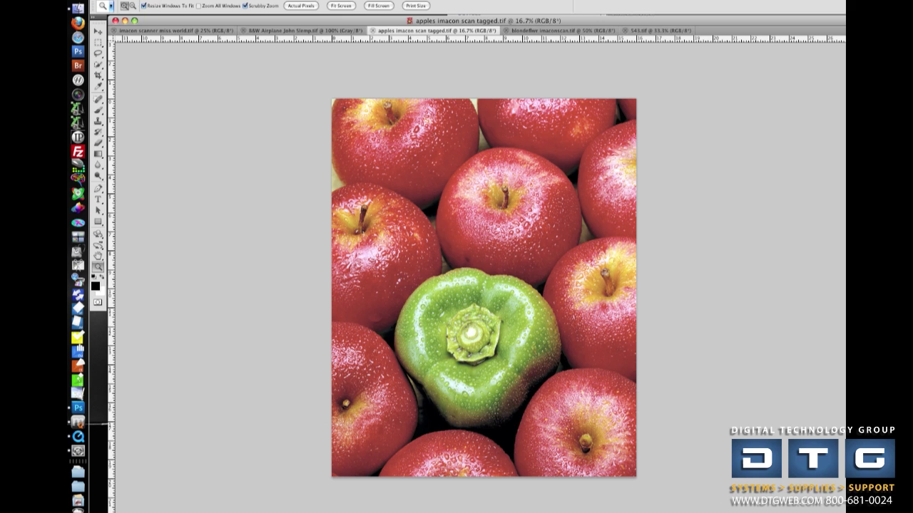
left_click(146, 1)
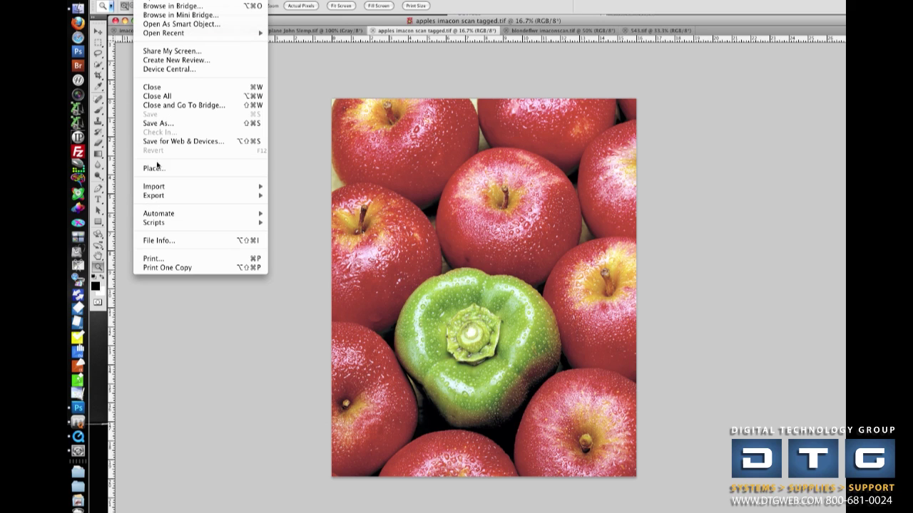
mouse_move(164, 213)
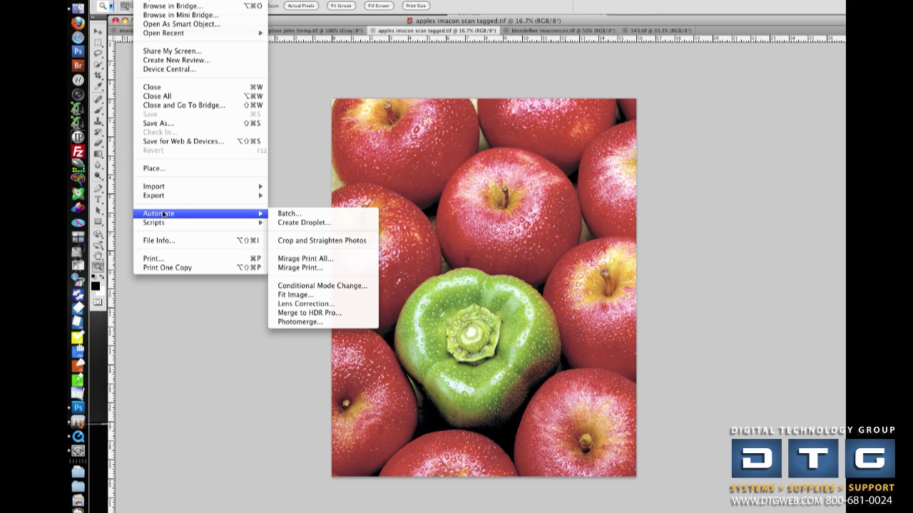
left_click(331, 261)
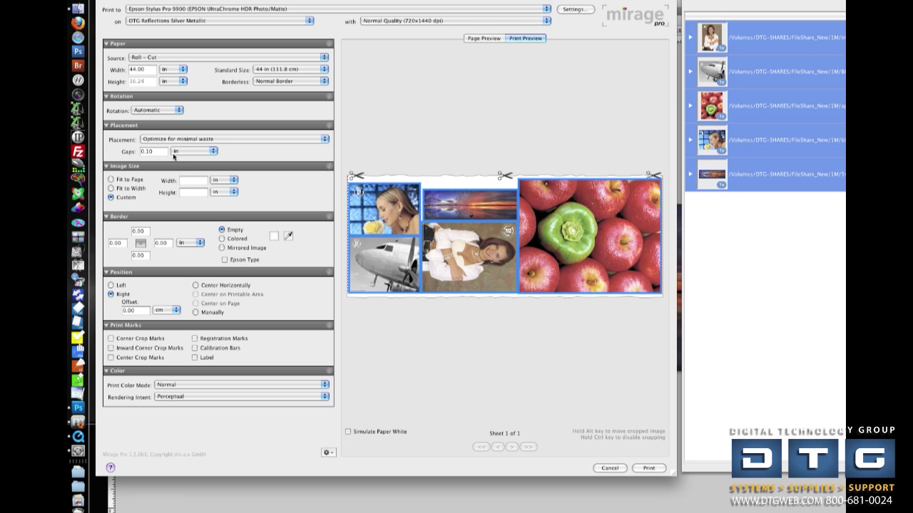
- Set the gaps between the five placed images to .2 in
left_click(142, 151)
key("BackSpace")
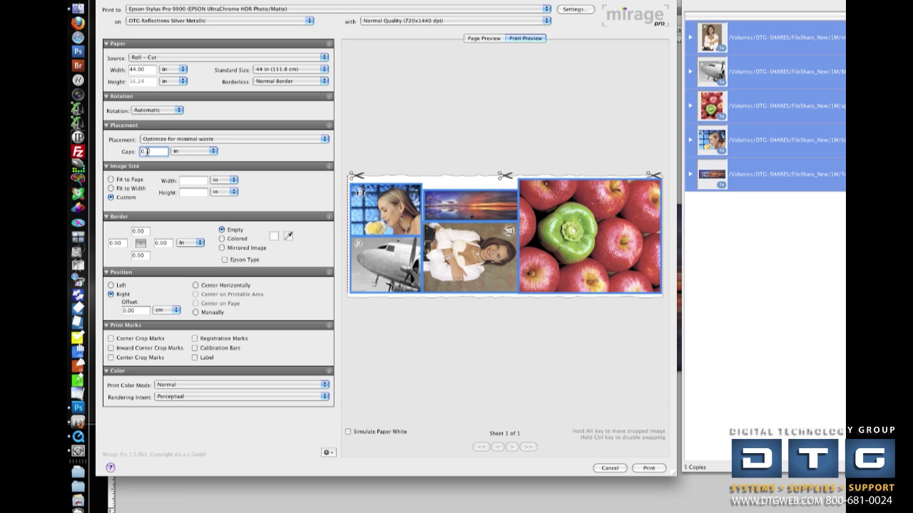
left_click_drag(158, 152, 135, 152)
key("BackSpace")
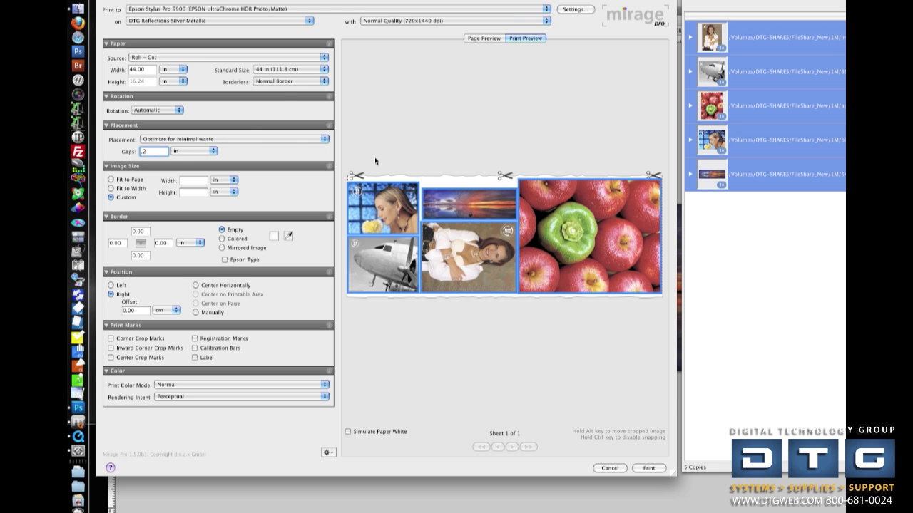
- Add a second copy of each of the five images to the minimal-waste layout, and cancel the print setup
left_click(594, 220)
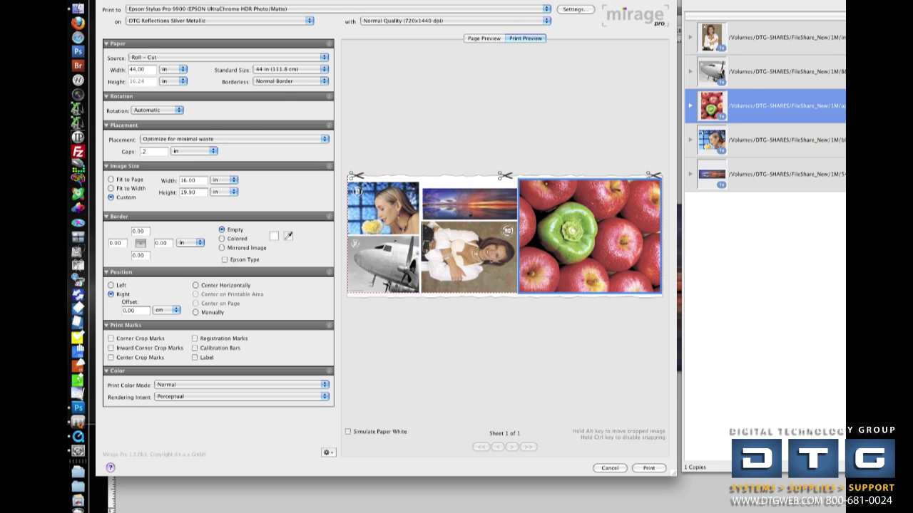
left_click(468, 257)
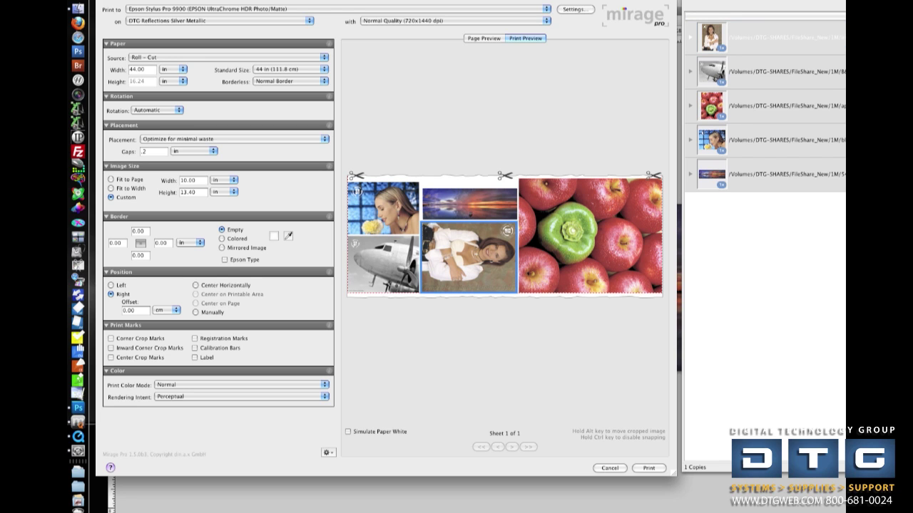
left_click(383, 263)
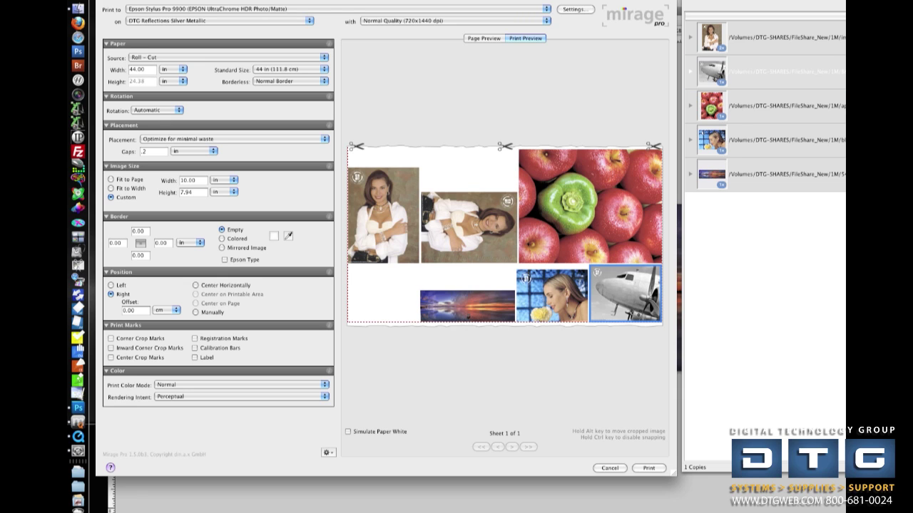
left_click(590, 207)
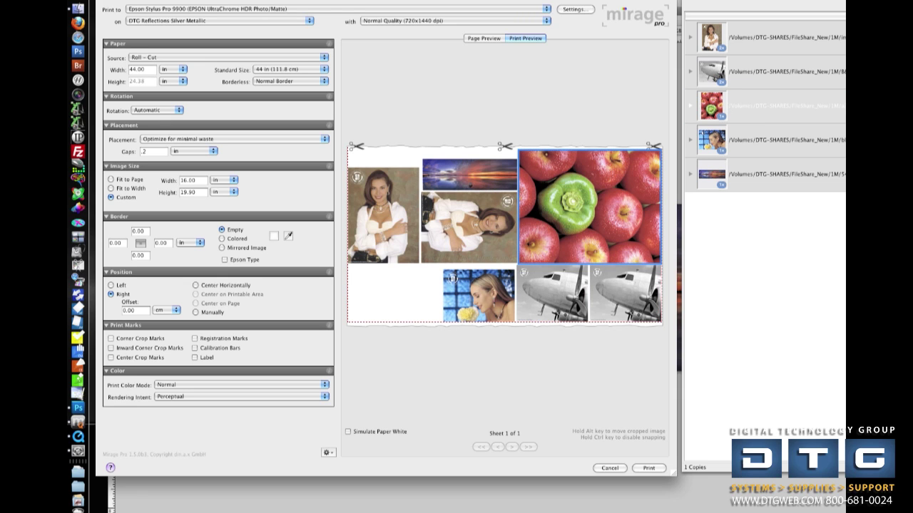
left_click(478, 294)
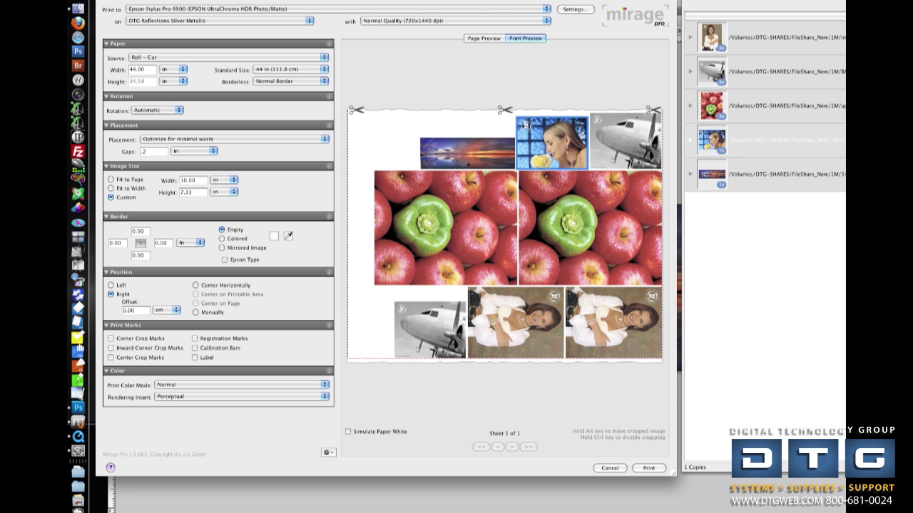
left_click(468, 153)
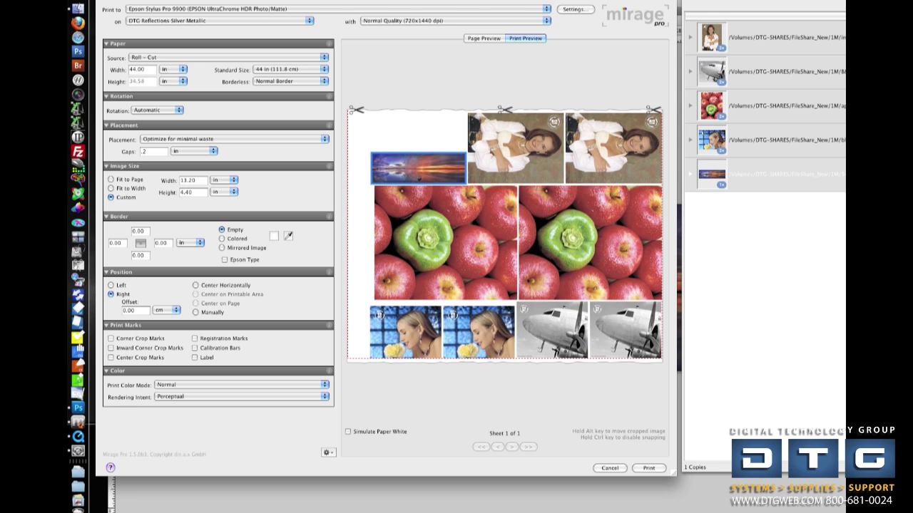
left_click(744, 191)
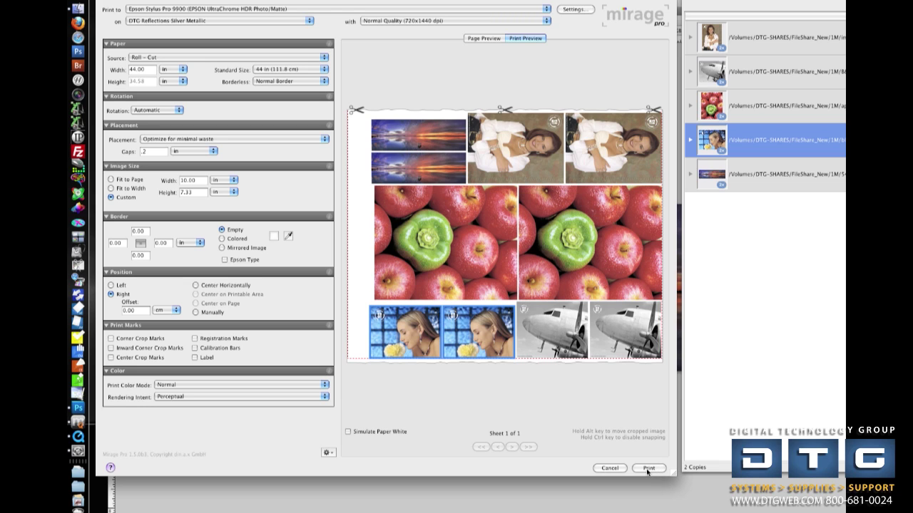
left_click(611, 468)
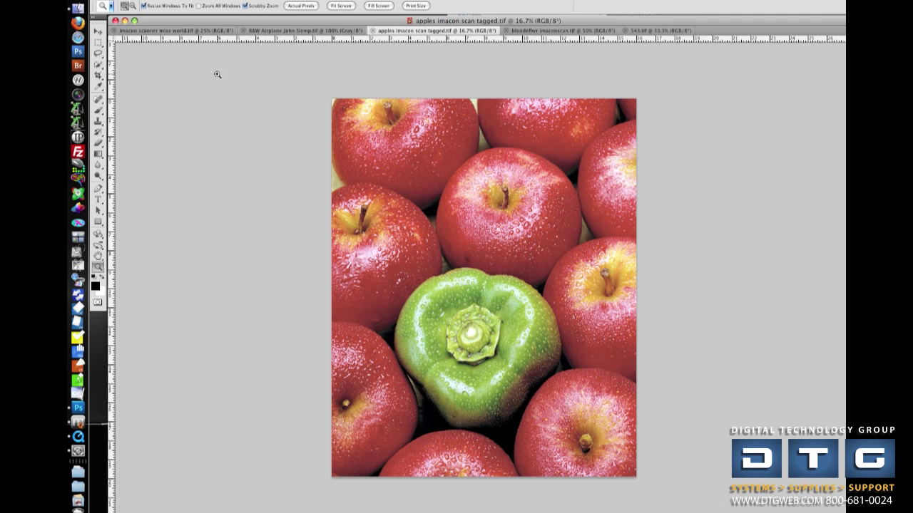
- Launch Mirage Print All for the open images again and change their placement to Grid
left_click(163, 1)
mouse_move(143, 1)
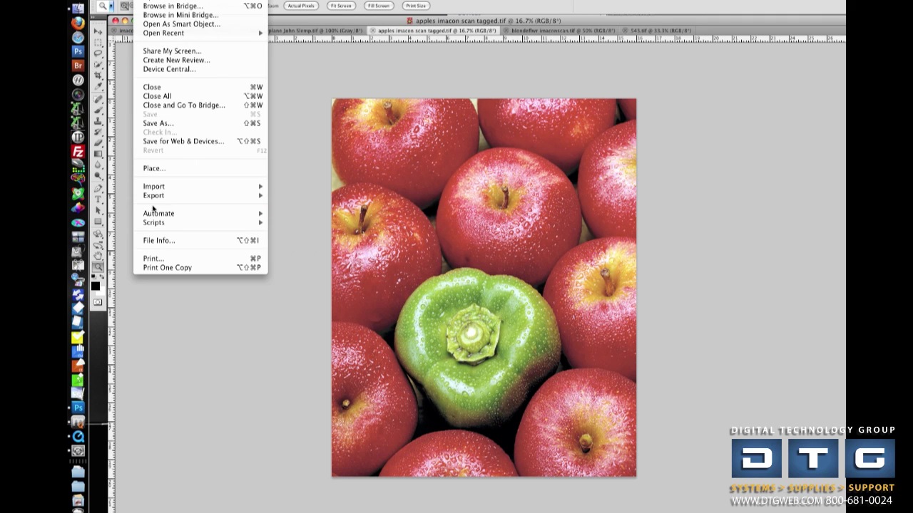
mouse_move(155, 213)
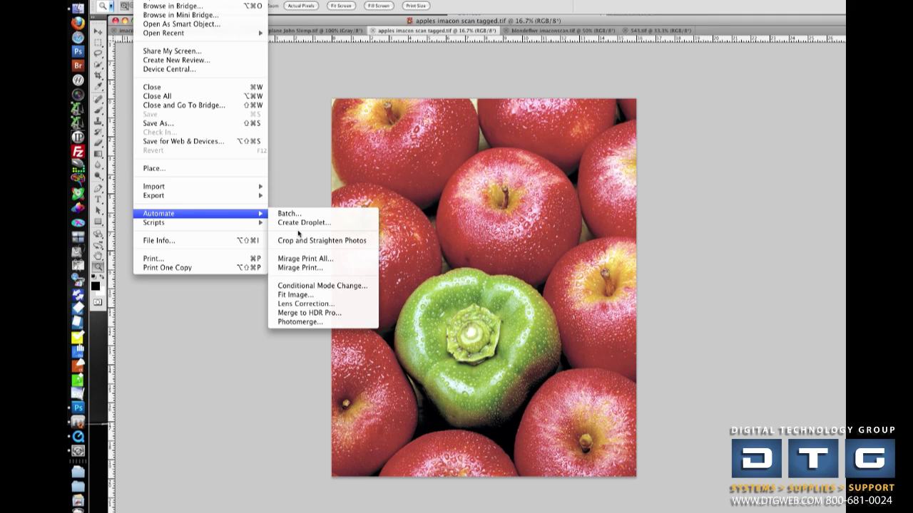
left_click(406, 282)
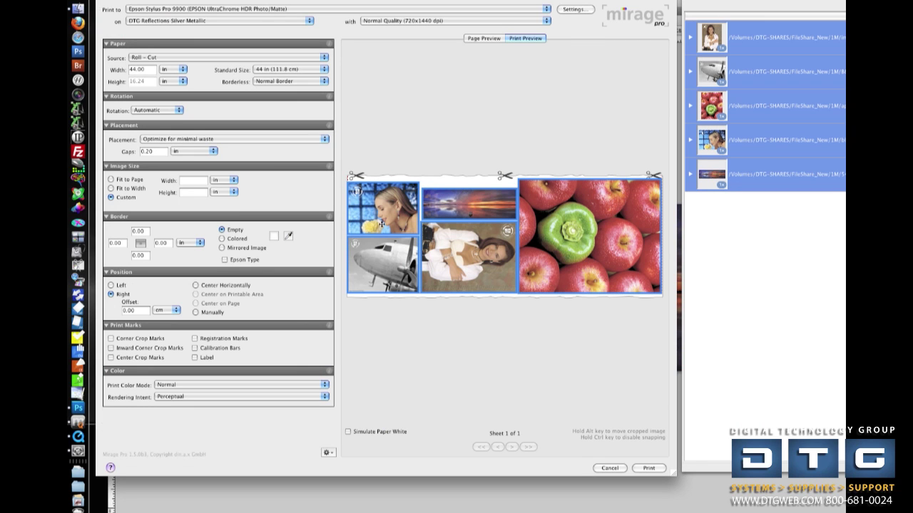
left_click(162, 145)
left_click(163, 161)
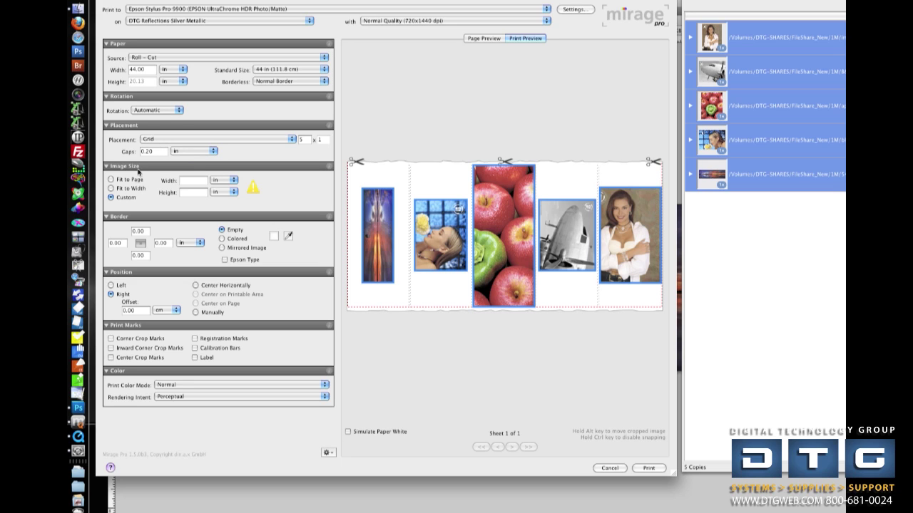
- Set the height of all five selected images to 5 in
left_click(201, 182)
left_click(200, 193)
type("5")
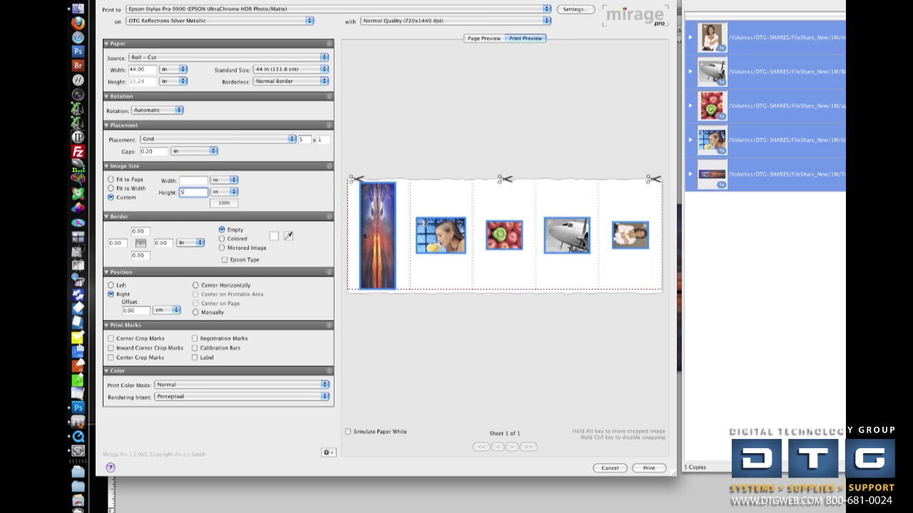
- Try widths of 6, 8 and 4 in for all the selected images and settle on 8 in
left_click(188, 181)
type("6")
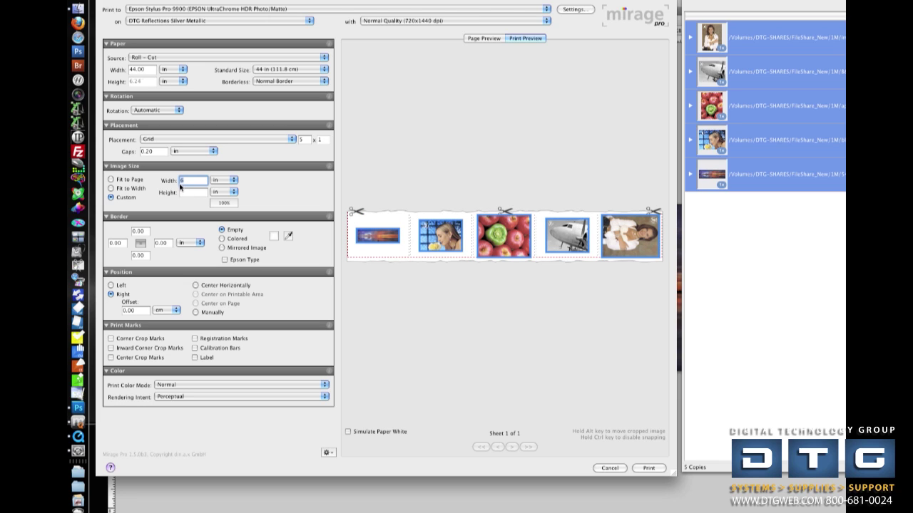
type("8")
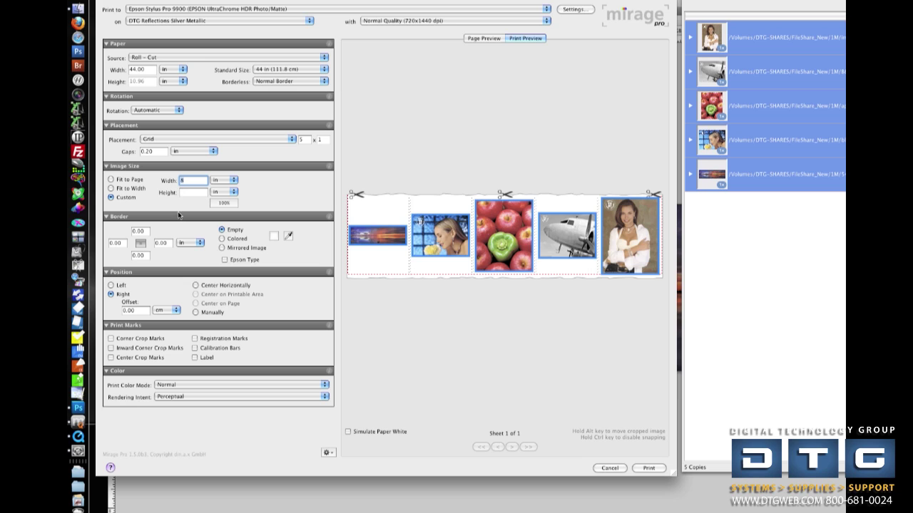
type("4")
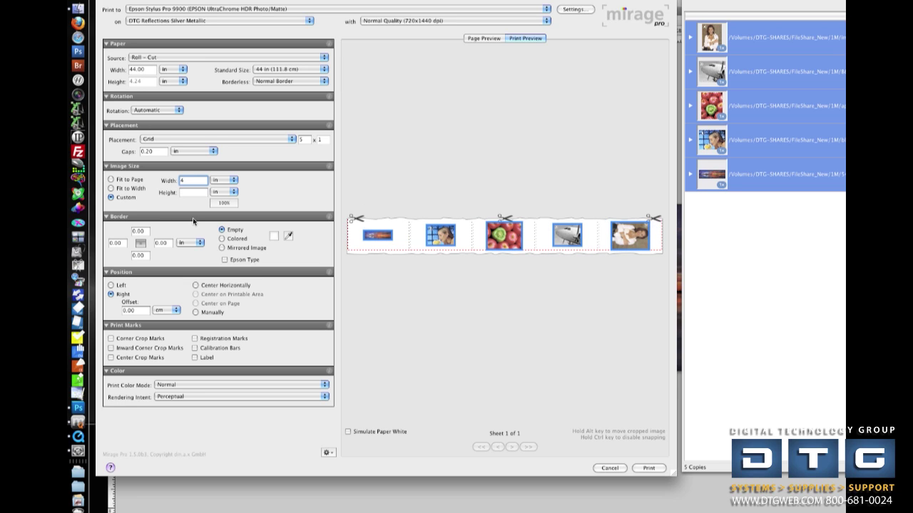
type("8")
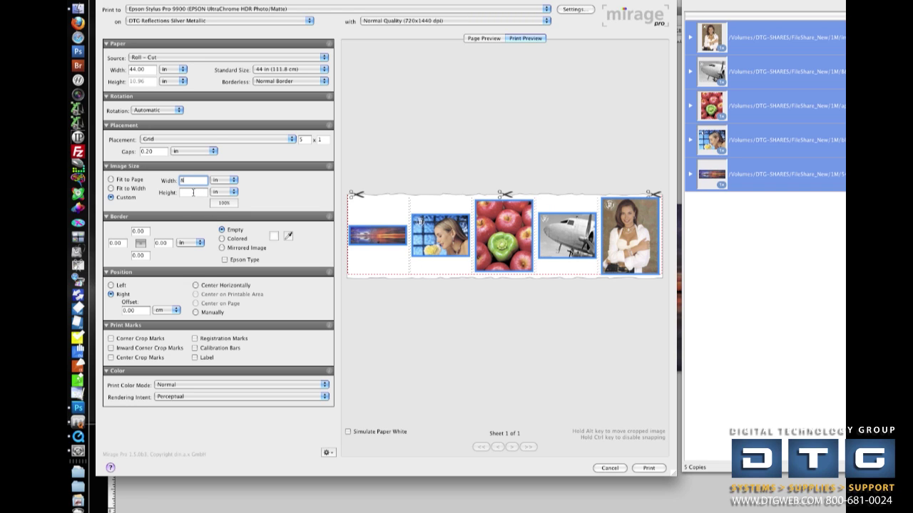
- Turn on the Label print mark for the five selected images
left_click(195, 358)
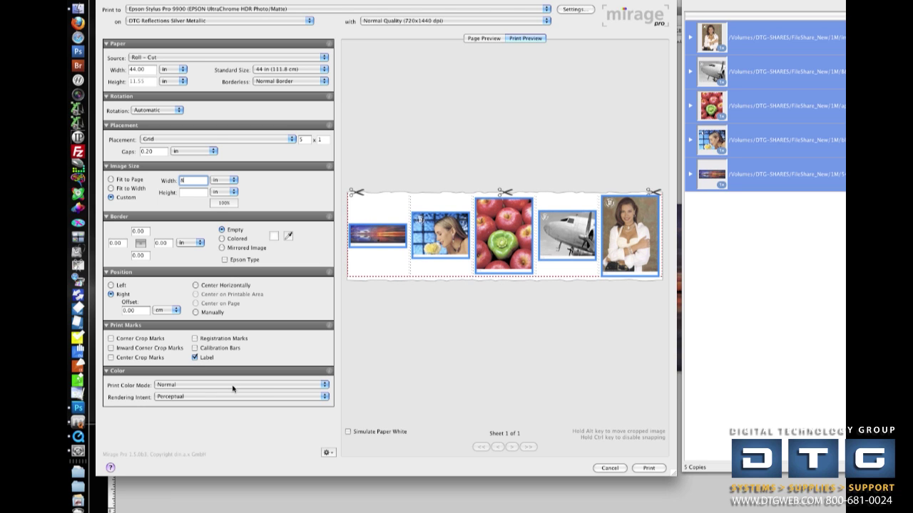